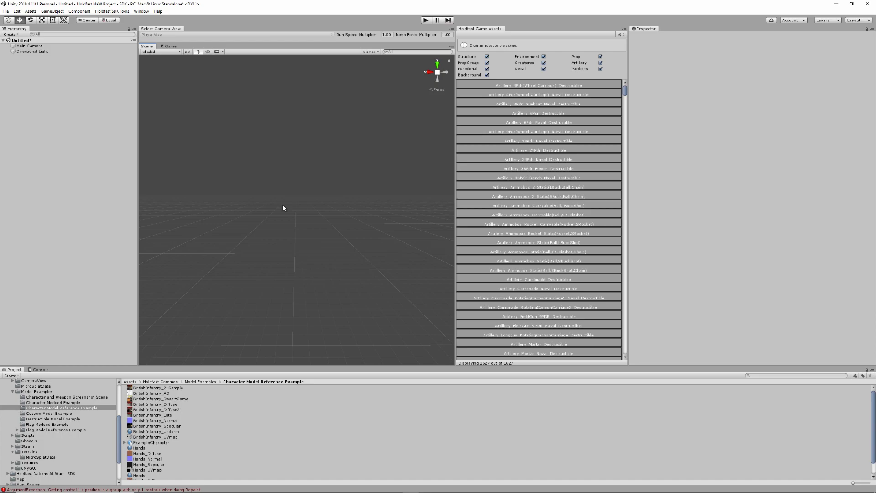
- Create an empty mod named HoldfastExample through Holdfast SDK Tools > Create Empty Mod
{"action": "left_click", "coordinate": [104, 13]}
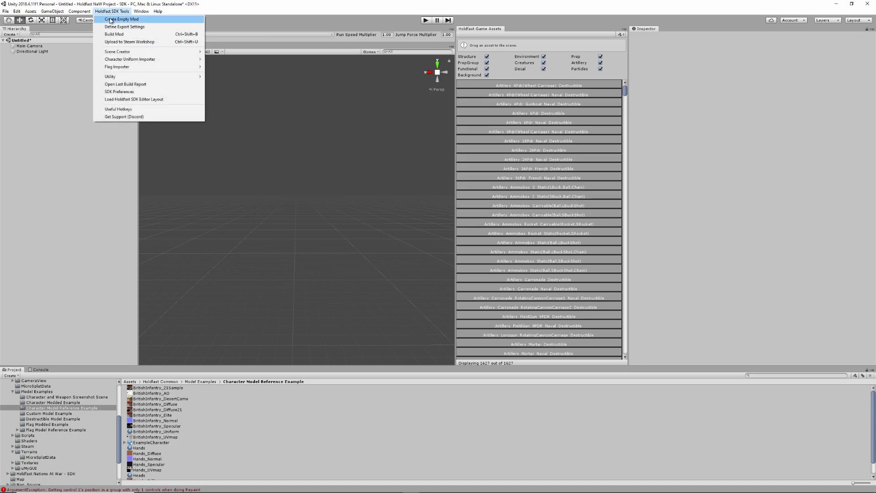
{"action": "left_click", "coordinate": [111, 20]}
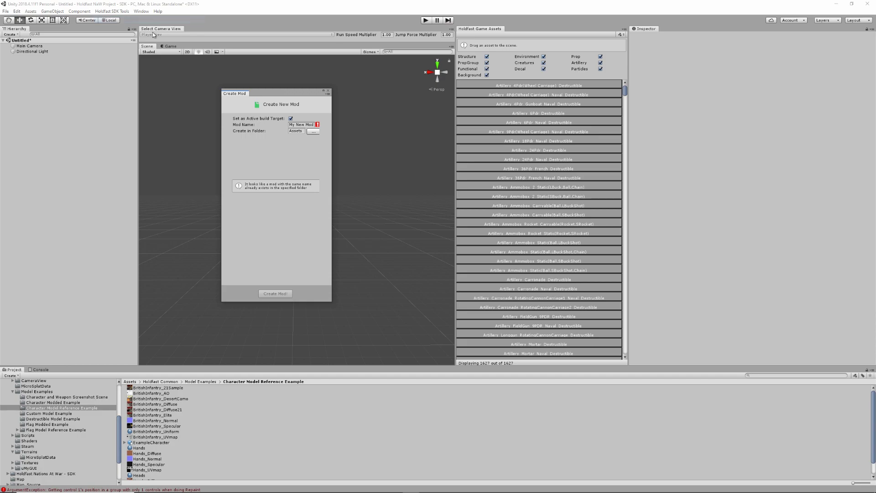
{"action": "double_click", "coordinate": [300, 125]}
{"action": "triple_click", "coordinate": [300, 127]}
{"action": "type", "text": "HI"}
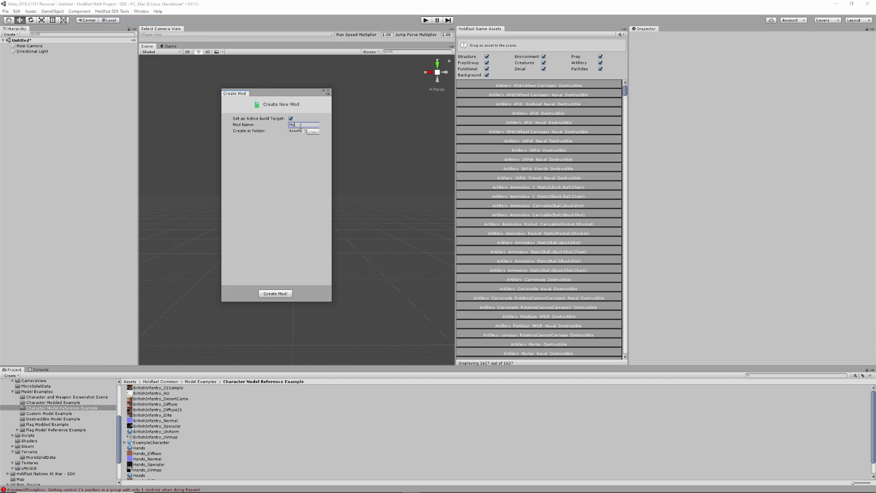
{"action": "type", "text": "ldfastExample"}
{"action": "left_click", "coordinate": [271, 294]}
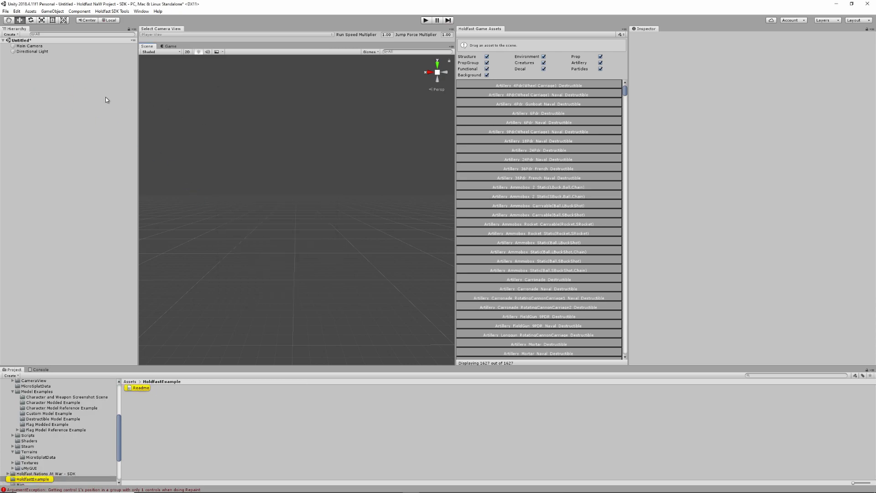
- Open the Character Model Reference Example folder and select the BritishInfantry_Diffuse texture
{"action": "scroll", "coordinate": [49, 418], "scroll_direction": "down", "scroll_amount": 3}
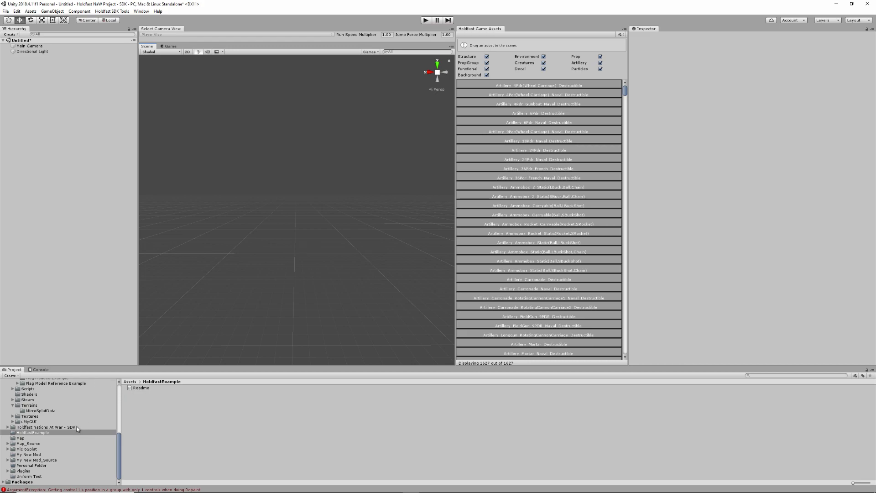
{"action": "scroll", "coordinate": [75, 421], "scroll_direction": "up", "scroll_amount": 5}
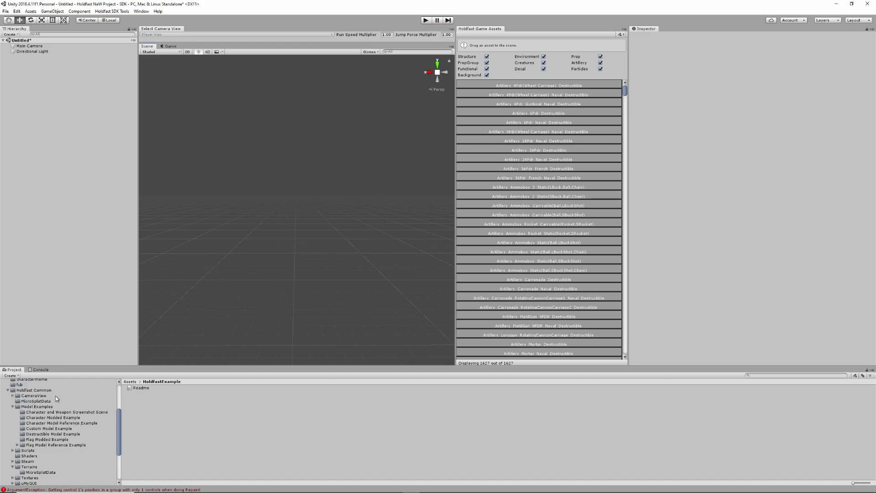
{"action": "scroll", "coordinate": [49, 391], "scroll_direction": "up", "scroll_amount": 5}
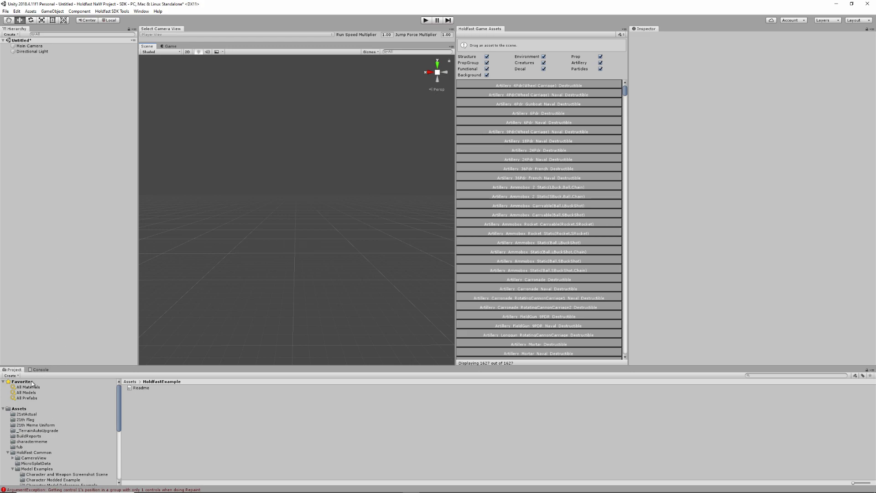
{"action": "scroll", "coordinate": [25, 397], "scroll_direction": "down", "scroll_amount": 2}
{"action": "scroll", "coordinate": [25, 393], "scroll_direction": "down", "scroll_amount": 2}
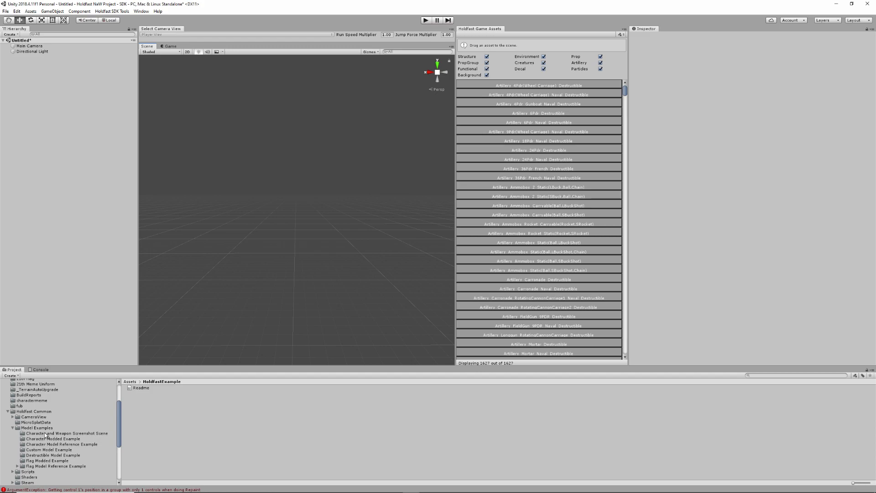
{"action": "left_click", "coordinate": [57, 444]}
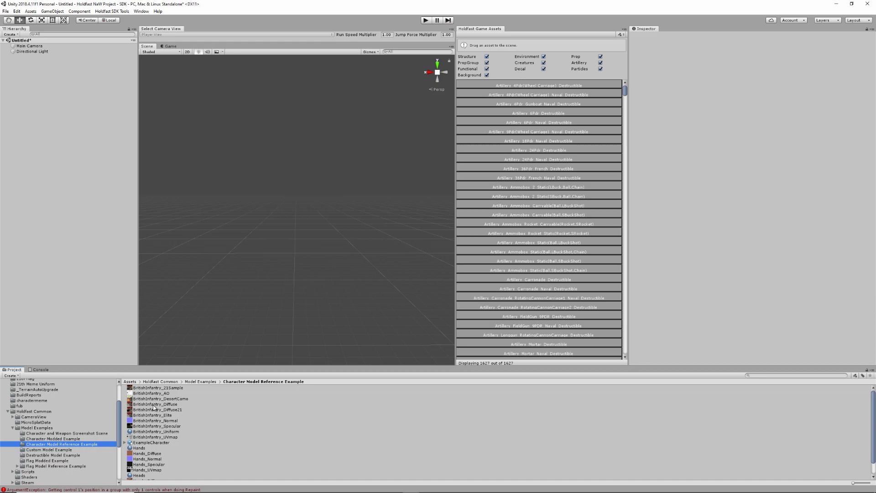
{"action": "left_click", "coordinate": [139, 405]}
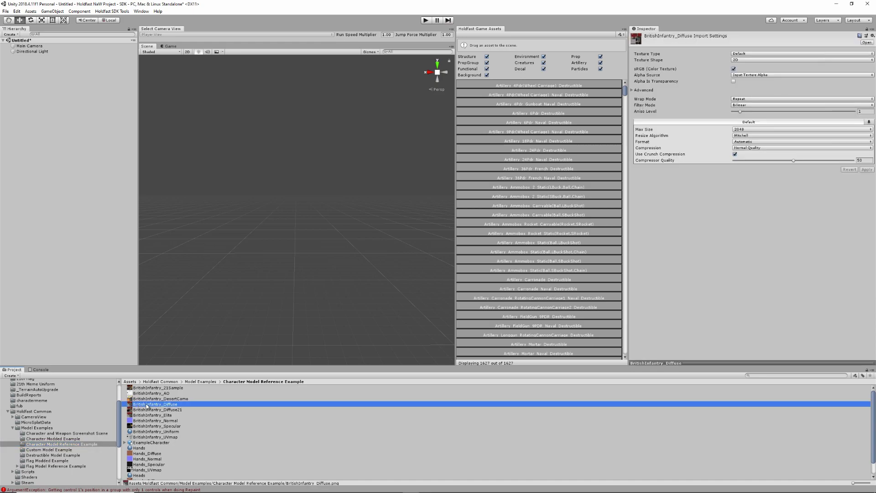
- Open BritishInfantry_Diffuse in Photos, then reopen it in paint.net via Open with
{"action": "double_click", "coordinate": [147, 406]}
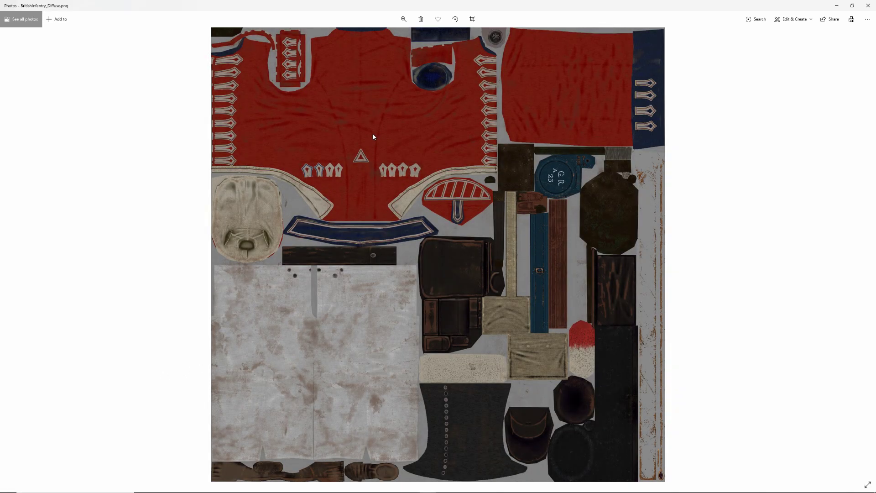
{"action": "right_click", "coordinate": [377, 153]}
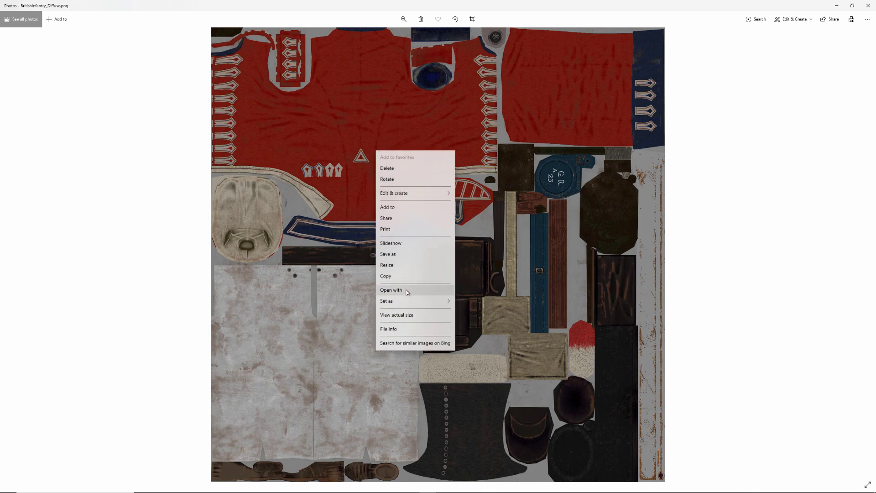
{"action": "left_click", "coordinate": [407, 291]}
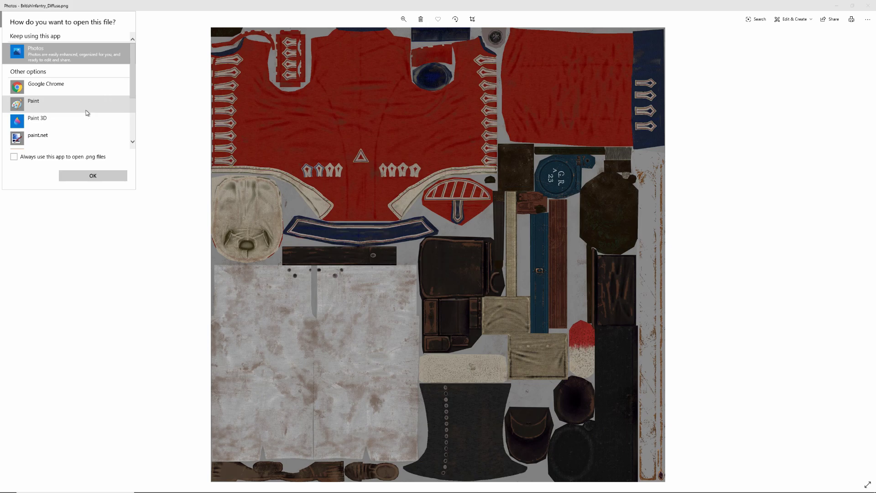
{"action": "left_click", "coordinate": [50, 135]}
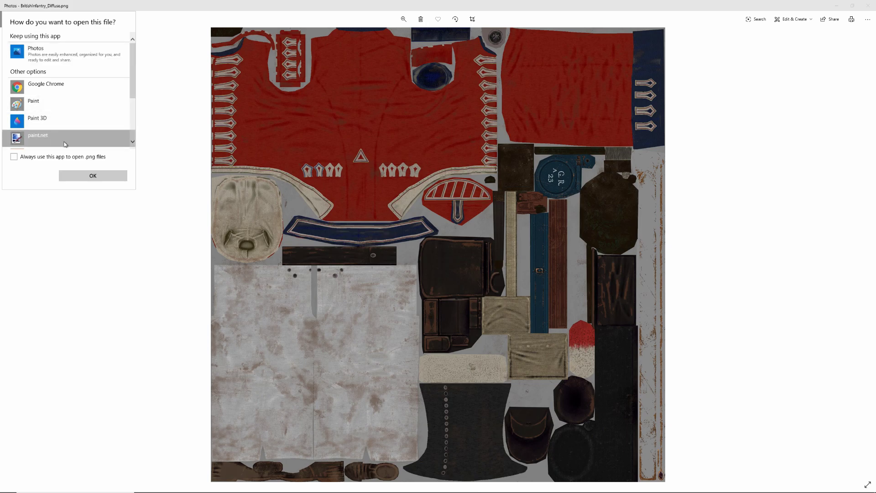
- Open the texture in paint.net, then paint and undo a test stroke on the red tunic
{"action": "left_click", "coordinate": [94, 174]}
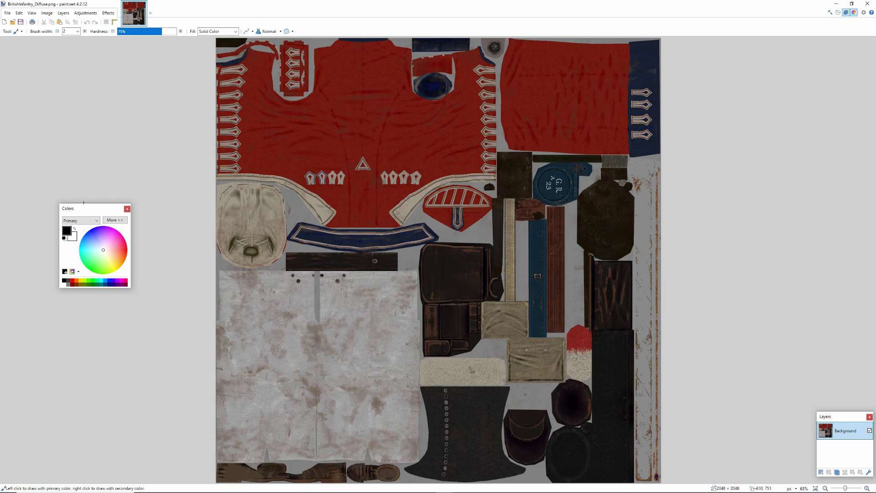
{"action": "left_click_drag", "start_coordinate": [86, 209], "coordinate": [40, 137]}
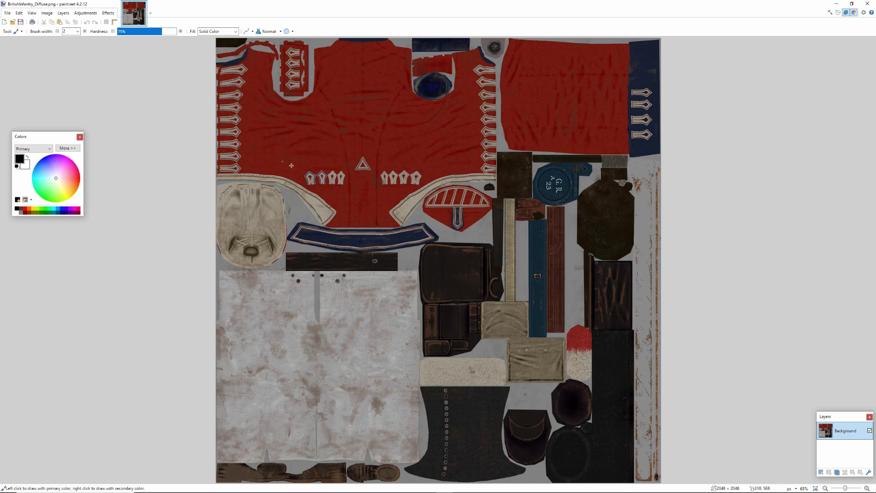
{"action": "mouse_move", "coordinate": [267, 124]}
{"action": "left_mouse_down"}
{"action": "mouse_move", "coordinate": [298, 120]}
{"action": "mouse_move", "coordinate": [303, 148]}
{"action": "mouse_move", "coordinate": [403, 130]}
{"action": "mouse_move", "coordinate": [406, 142]}
{"action": "mouse_move", "coordinate": [436, 134]}
{"action": "mouse_move", "coordinate": [309, 98]}
{"action": "mouse_move", "coordinate": [340, 123]}
{"action": "mouse_move", "coordinate": [387, 96]}
{"action": "left_mouse_up"}
{"action": "key", "text": "ctrl+z"}
{"action": "key", "text": "ctrl+z"}
{"action": "key", "text": "ctrl+z"}
{"action": "scroll", "coordinate": [499, 49], "scroll_direction": "up", "scroll_amount": 9, "text": "ctrl"}
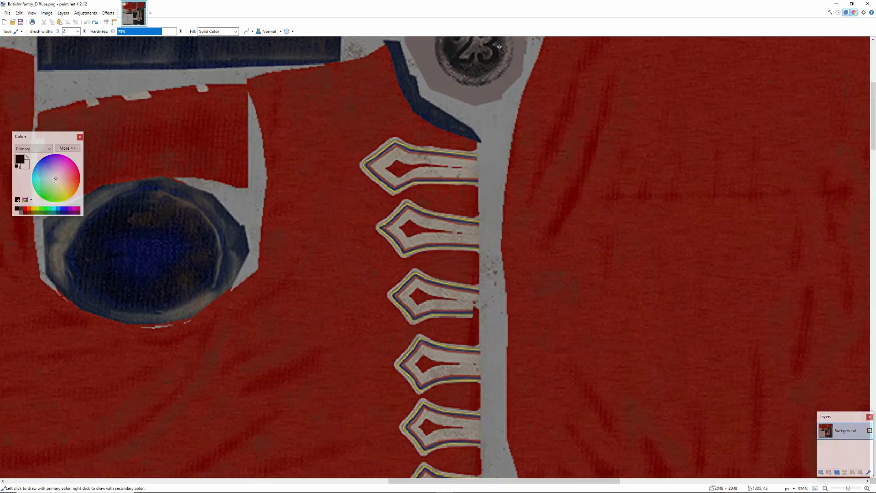
{"action": "scroll", "coordinate": [439, 194], "scroll_direction": "down", "scroll_amount": 9, "text": "ctrl"}
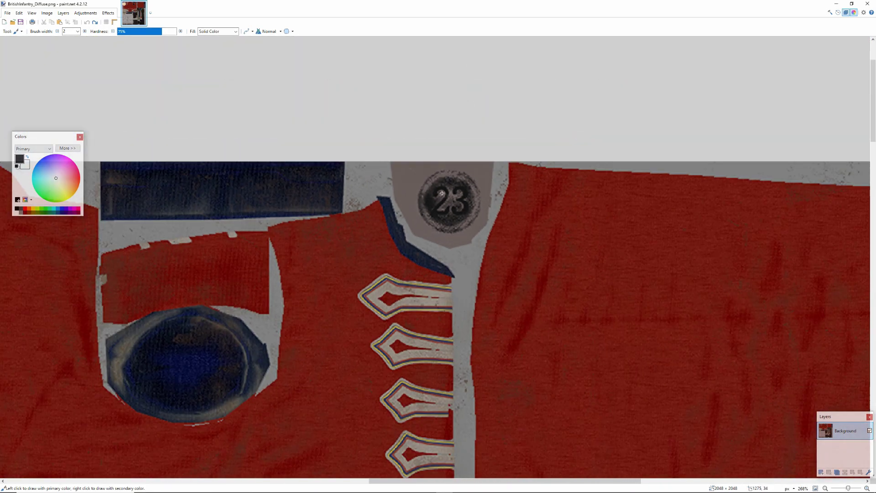
{"action": "scroll", "coordinate": [430, 204], "scroll_direction": "down", "scroll_amount": 3}
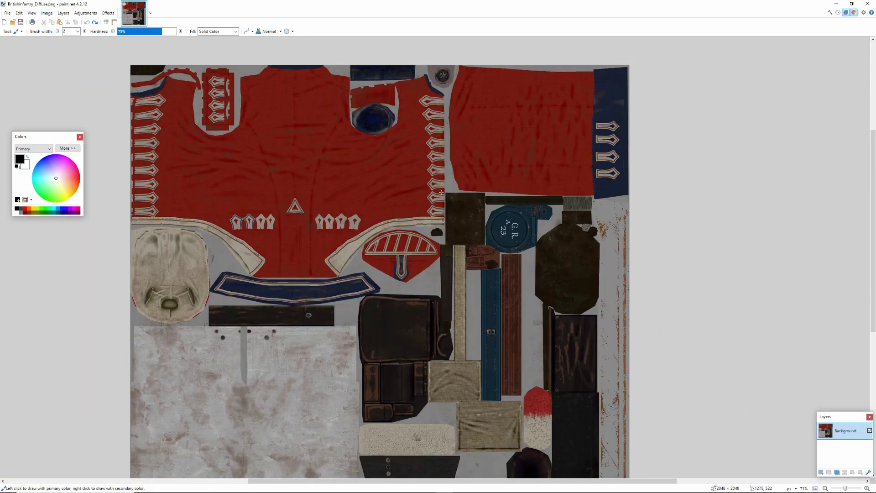
{"action": "scroll", "coordinate": [431, 194], "scroll_direction": "down", "scroll_amount": 1, "text": "ctrl"}
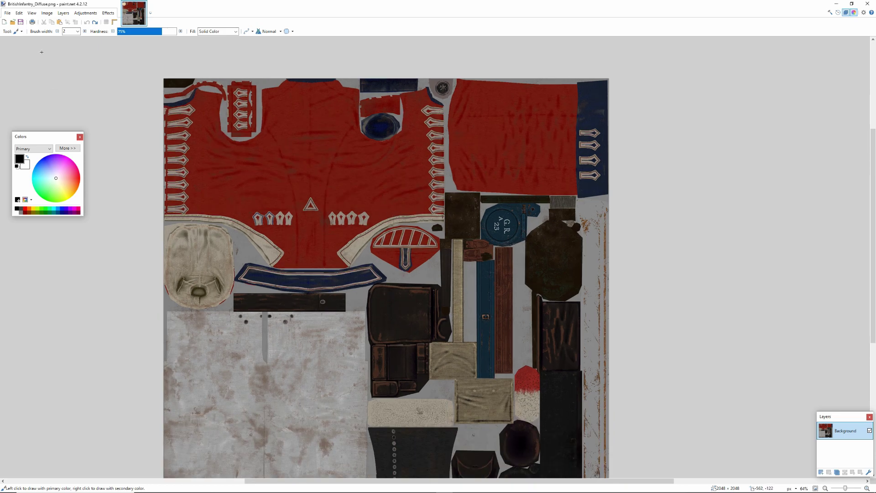
- Select the red tunic areas by similar colour and recolour them orange
{"action": "left_click", "coordinate": [21, 32]}
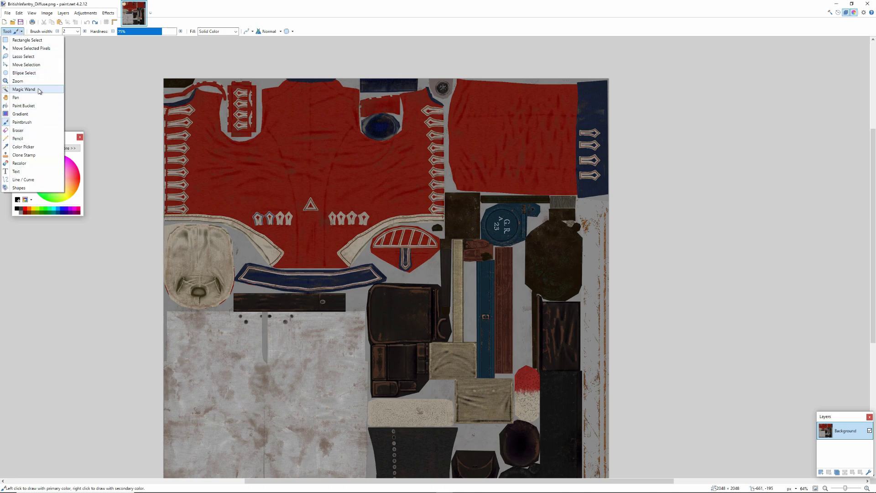
{"action": "left_click", "coordinate": [32, 89]}
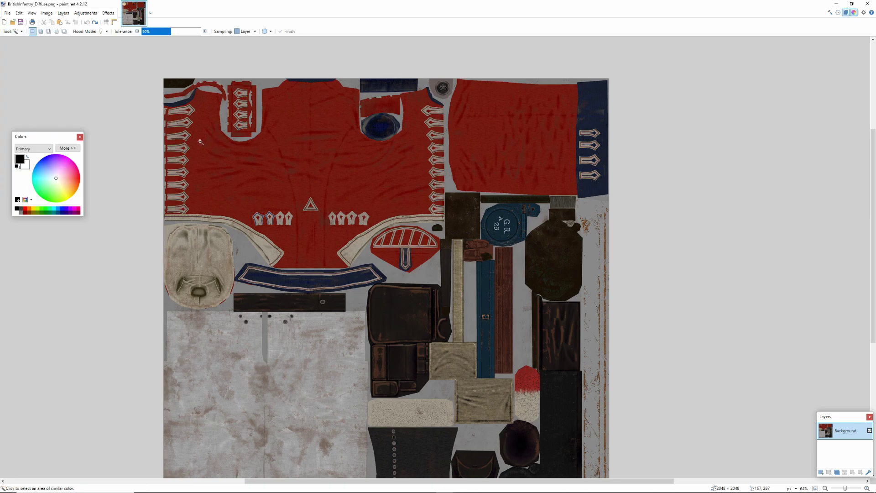
{"action": "left_click", "coordinate": [204, 143]}
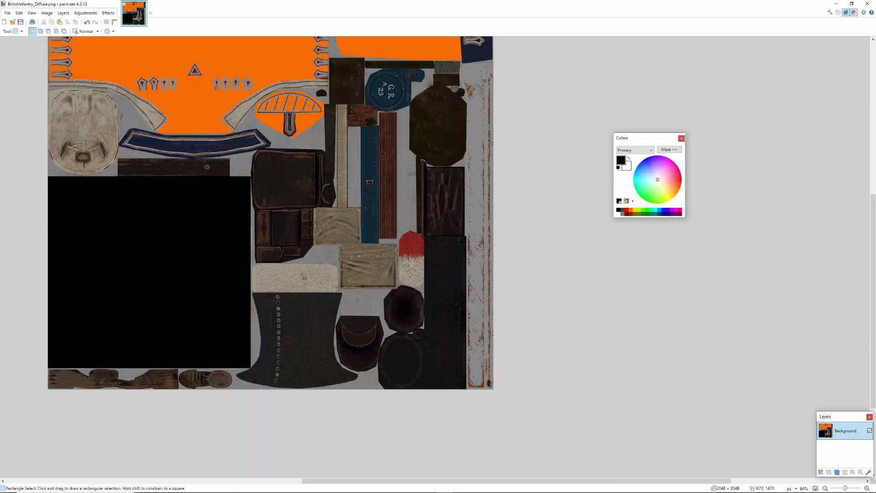
{"action": "scroll", "coordinate": [486, 281], "scroll_direction": "up", "scroll_amount": 3}
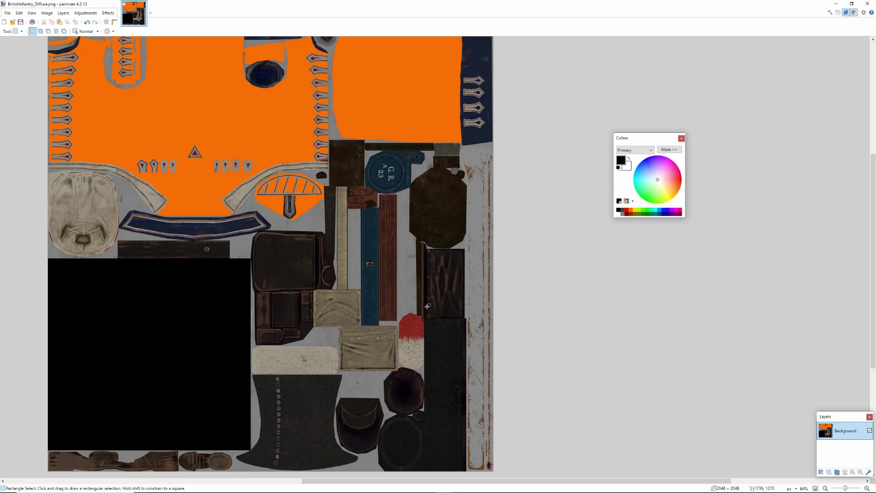
{"action": "scroll", "coordinate": [392, 319], "scroll_direction": "up", "scroll_amount": 3}
{"action": "scroll", "coordinate": [372, 310], "scroll_direction": "down", "scroll_amount": 2}
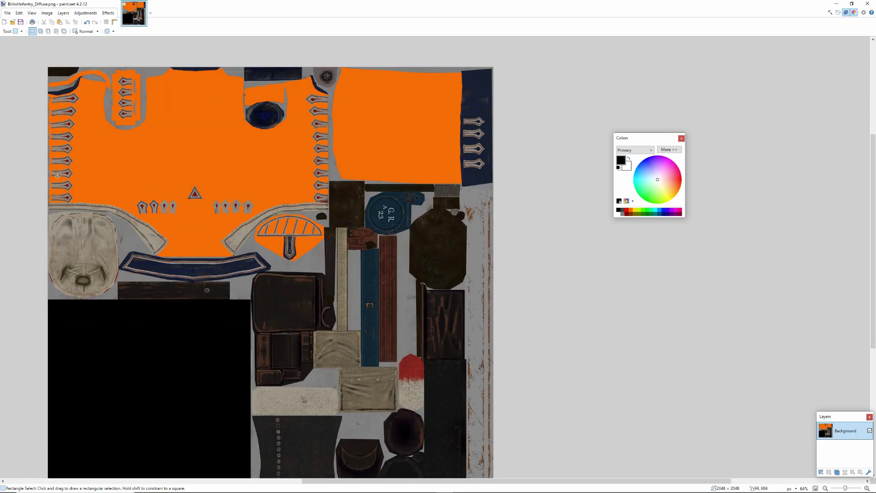
{"action": "scroll", "coordinate": [137, 192], "scroll_direction": "down", "scroll_amount": 2}
{"action": "scroll", "coordinate": [188, 218], "scroll_direction": "up", "scroll_amount": 2}
- Save the texture as the PNG BritishExamplee.png, then close paint.net
{"action": "left_click", "coordinate": [7, 12]}
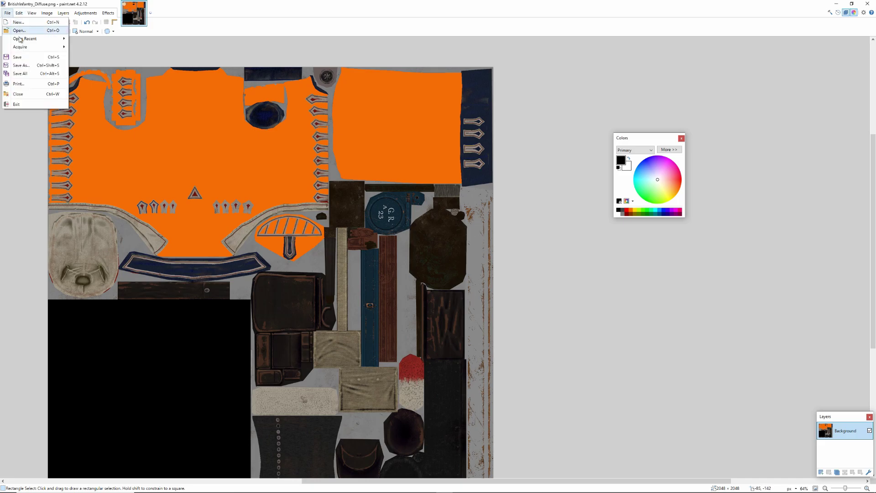
{"action": "left_click", "coordinate": [21, 65]}
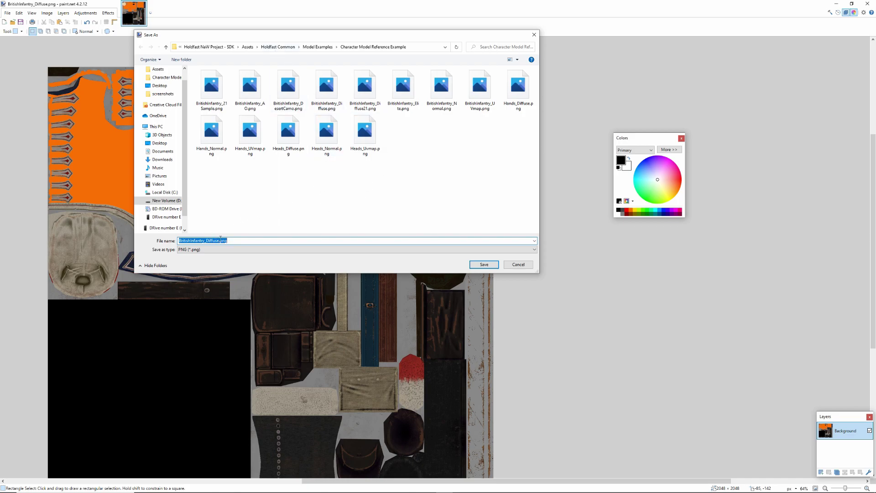
{"action": "left_click", "coordinate": [220, 240]}
{"action": "key", "text": "BackSpace"}
{"action": "key", "text": "BackSpace"}
{"action": "key", "text": "BackSpace"}
{"action": "key", "text": "BackSpace"}
{"action": "key", "text": "BackSpace"}
{"action": "key", "text": "BackSpace"}
{"action": "key", "text": "BackSpace"}
{"action": "key", "text": "BackSpace"}
{"action": "key", "text": "BackSpace"}
{"action": "key", "text": "BackSpace"}
{"action": "key", "text": "BackSpace"}
{"action": "key", "text": "BackSpace"}
{"action": "key", "text": "BackSpace"}
{"action": "key", "text": "BackSpace"}
{"action": "key", "text": "BackSpace"}
{"action": "key", "text": "BackSpace"}
{"action": "type", "text": "Exampled"}
{"action": "key", "text": "BackSpace"}
{"action": "type", "text": "s"}
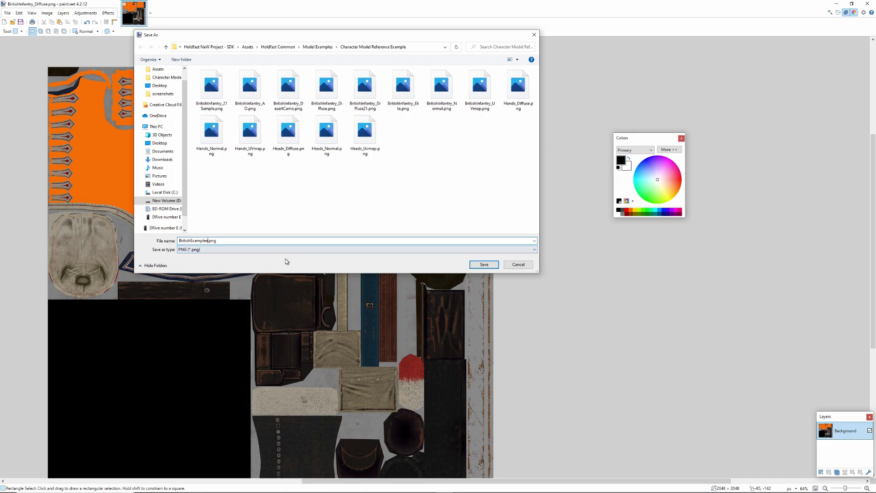
{"action": "left_click", "coordinate": [484, 265]}
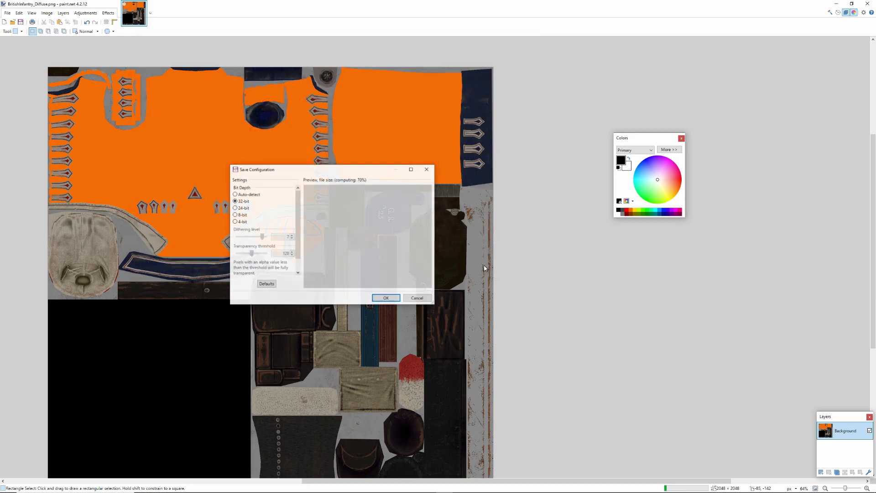
{"action": "left_click", "coordinate": [384, 298]}
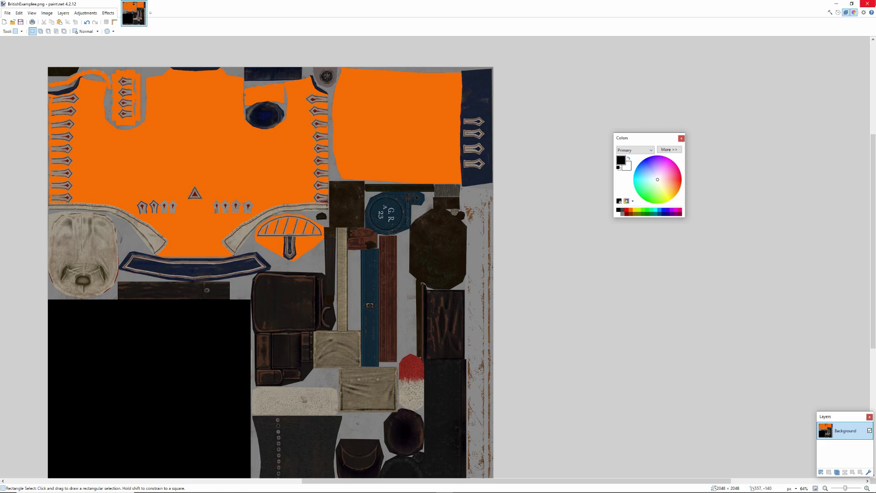
{"action": "left_click", "coordinate": [868, 4]}
- Close the Photos viewer and return to Unity's Project panel
{"action": "left_click", "coordinate": [868, 6]}
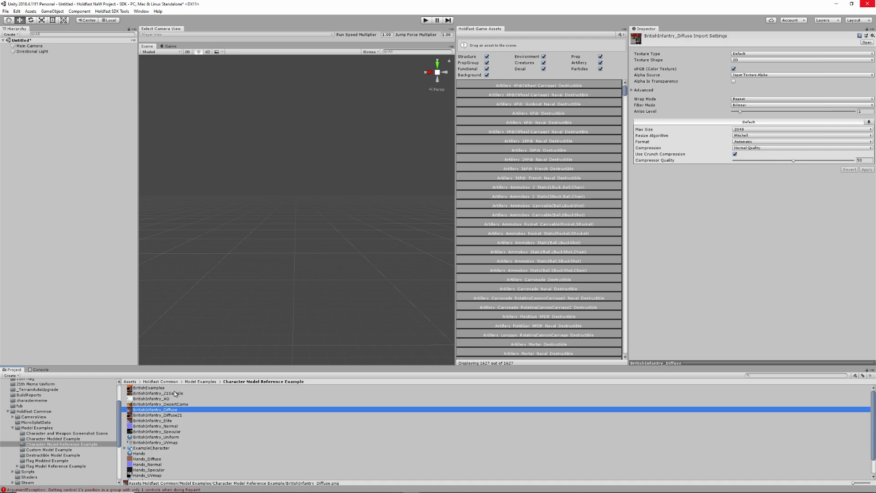
{"action": "scroll", "coordinate": [56, 436], "scroll_direction": "up", "scroll_amount": 2}
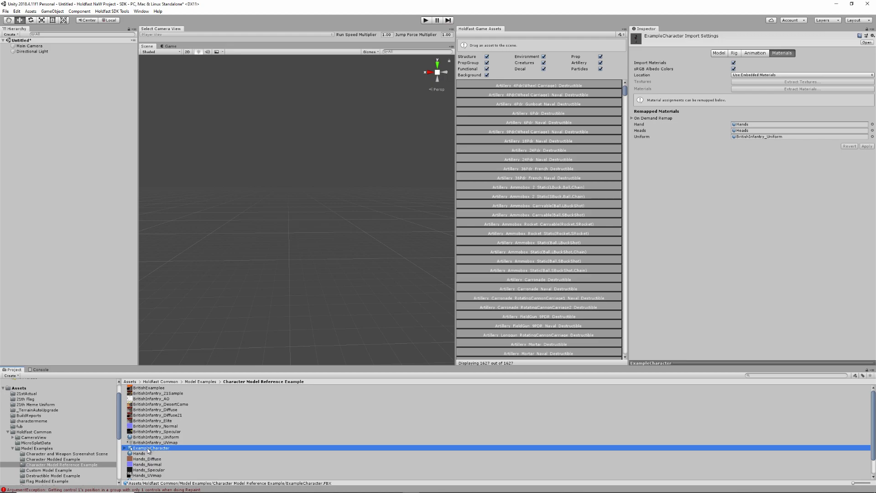
- Place ExampleCharacter in the scene and frame it from the Hierarchy to view its red coat
{"action": "left_click_drag", "start_coordinate": [147, 448], "coordinate": [288, 271]}
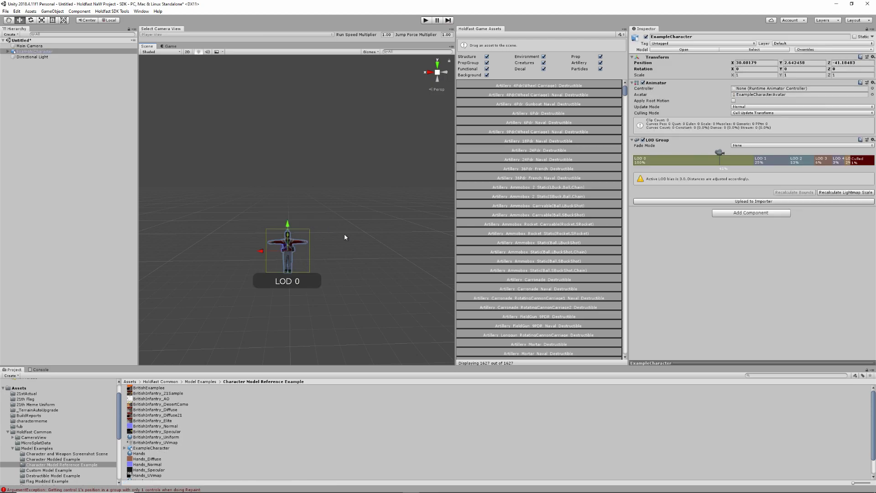
{"action": "left_click", "coordinate": [344, 264]}
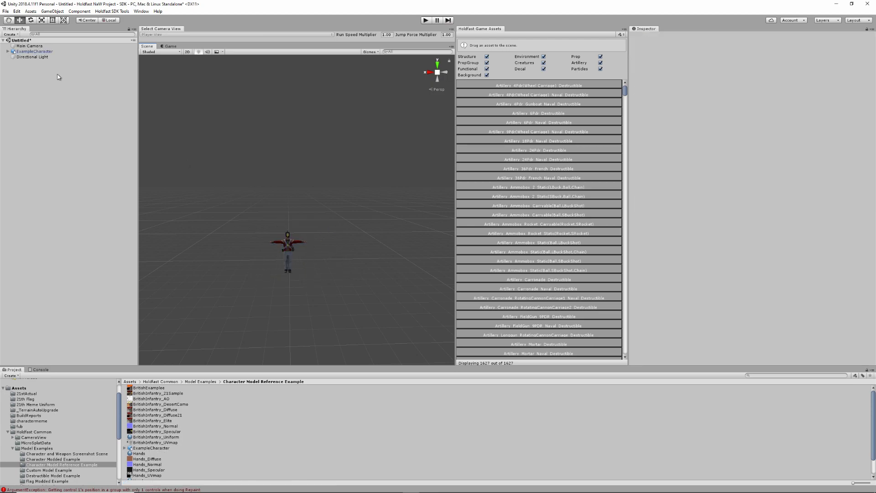
{"action": "double_click", "coordinate": [43, 53]}
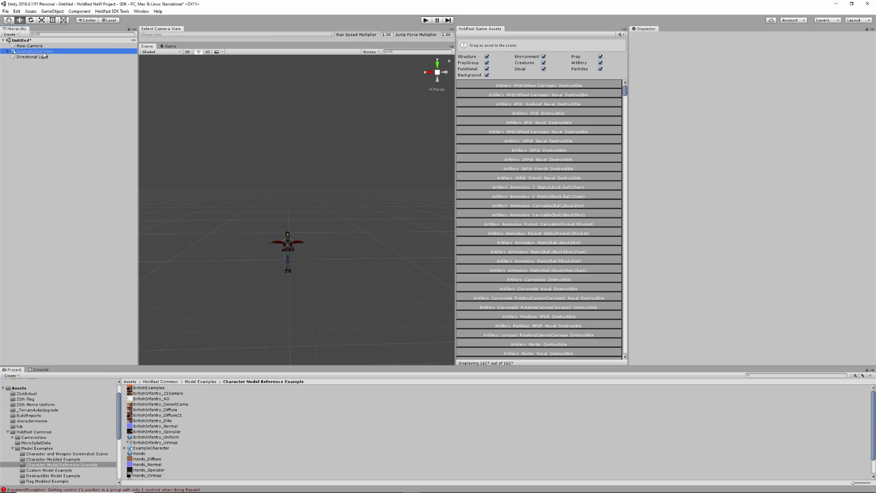
{"action": "left_click", "coordinate": [227, 120]}
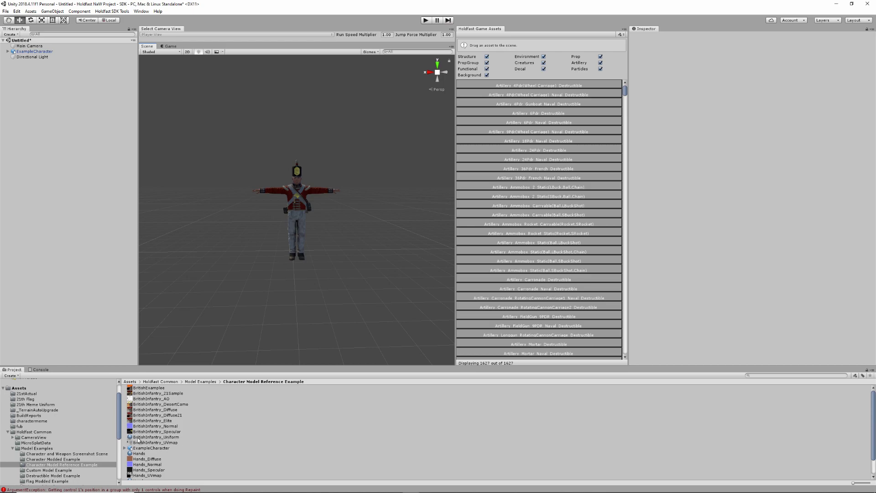
- Select the BritishInfantry_Uniform material to show its Standard (Specular setup) settings
{"action": "left_click", "coordinate": [156, 438]}
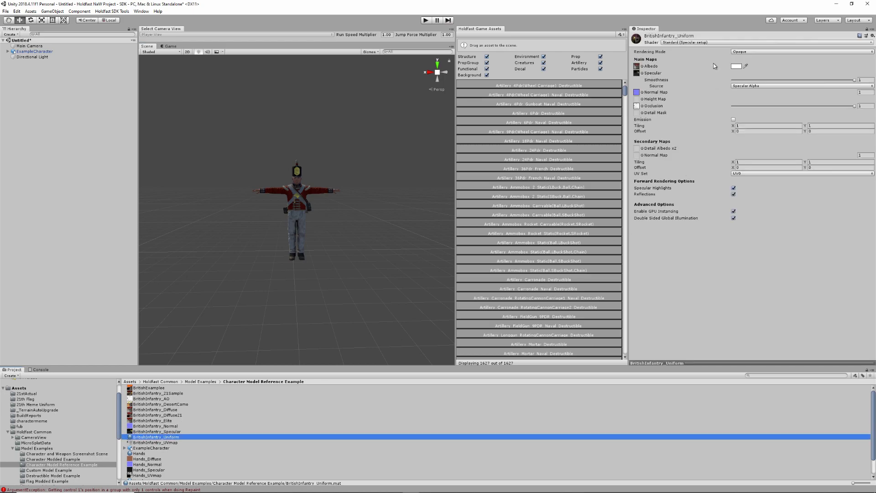
- Set the uniform material's Albedo map to the BritishExamplee texture and check the orange coat
{"action": "left_click", "coordinate": [642, 67]}
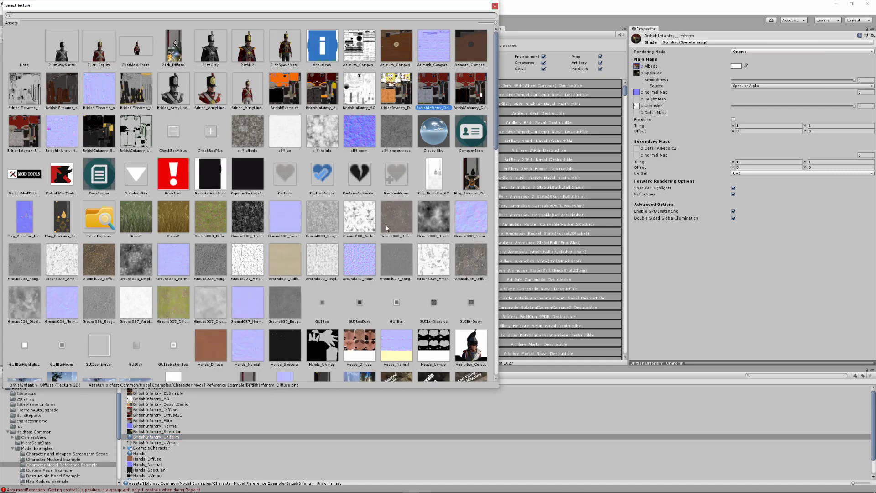
{"action": "left_click", "coordinate": [286, 90]}
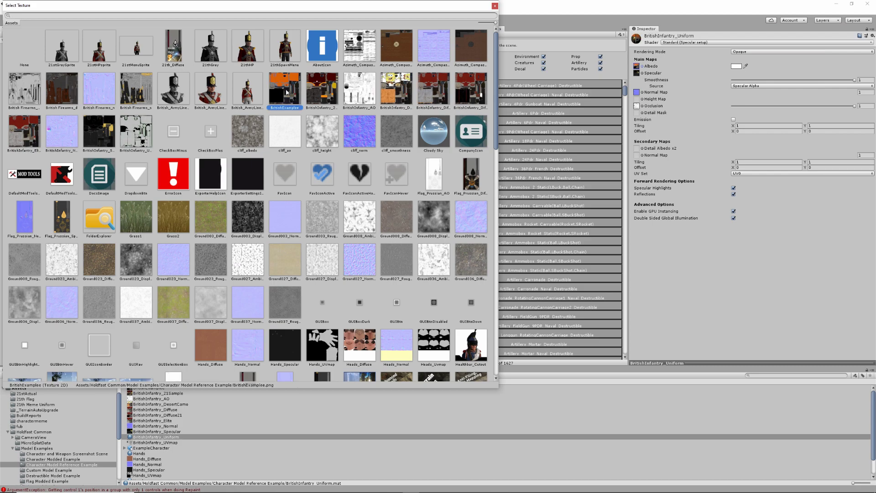
{"action": "double_click", "coordinate": [286, 90]}
{"action": "scroll", "coordinate": [366, 206], "scroll_direction": "up", "scroll_amount": 2}
{"action": "left_click", "coordinate": [363, 206]}
{"action": "scroll", "coordinate": [361, 210], "scroll_direction": "up", "scroll_amount": 6}
{"action": "scroll", "coordinate": [358, 215], "scroll_direction": "down", "scroll_amount": 8}
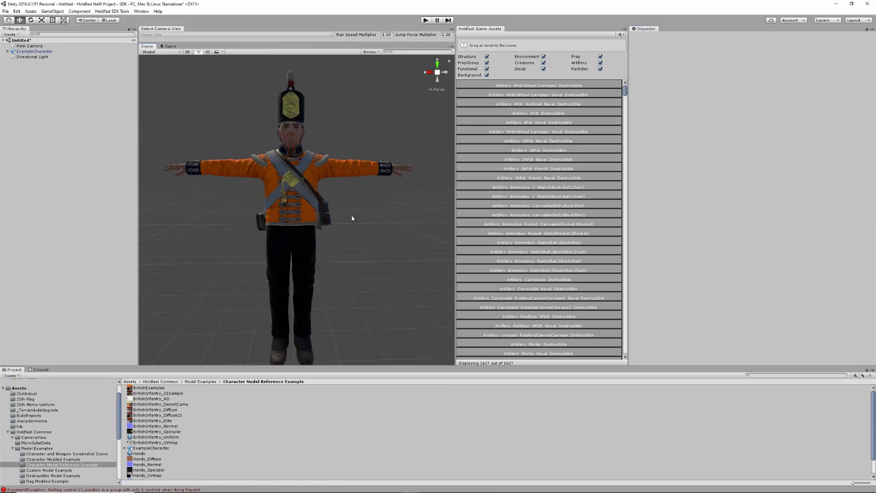
{"action": "scroll", "coordinate": [327, 202], "scroll_direction": "down", "scroll_amount": 3}
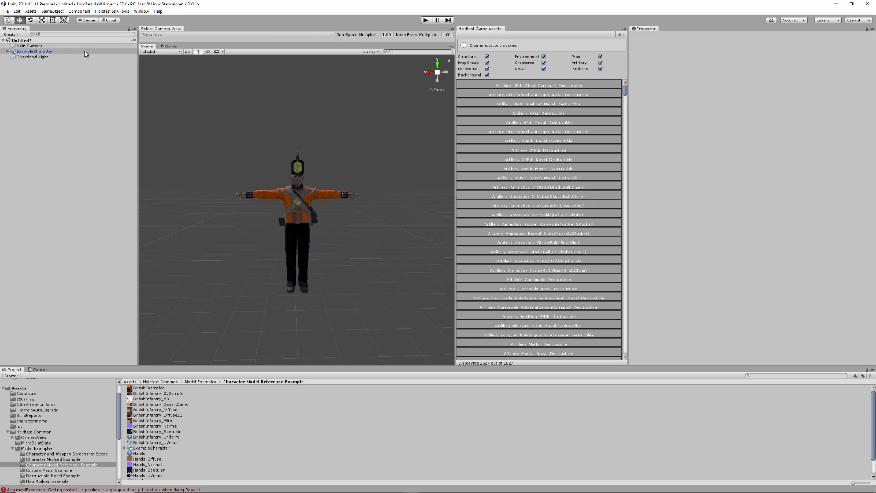
- Run the Character Uniform Importer Pre-Setup and set ExampleCharacter as the Root Object
{"action": "left_click", "coordinate": [110, 13]}
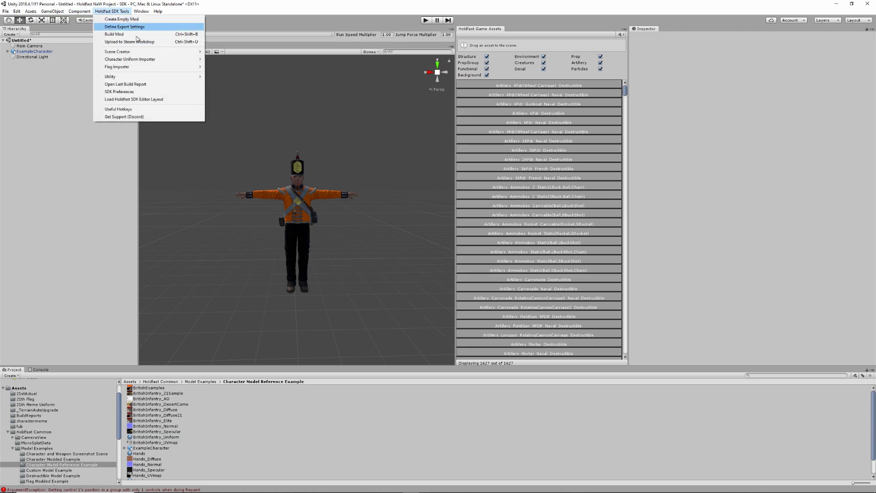
{"action": "mouse_move", "coordinate": [140, 60]}
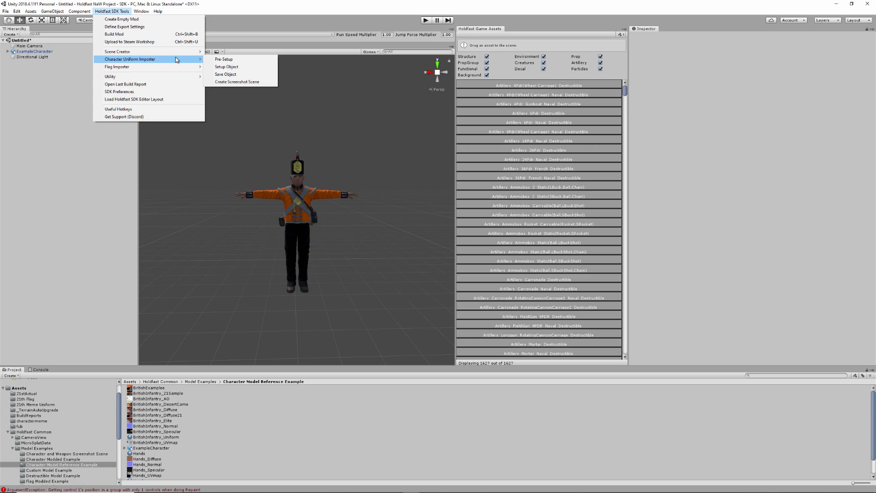
{"action": "left_click", "coordinate": [228, 60]}
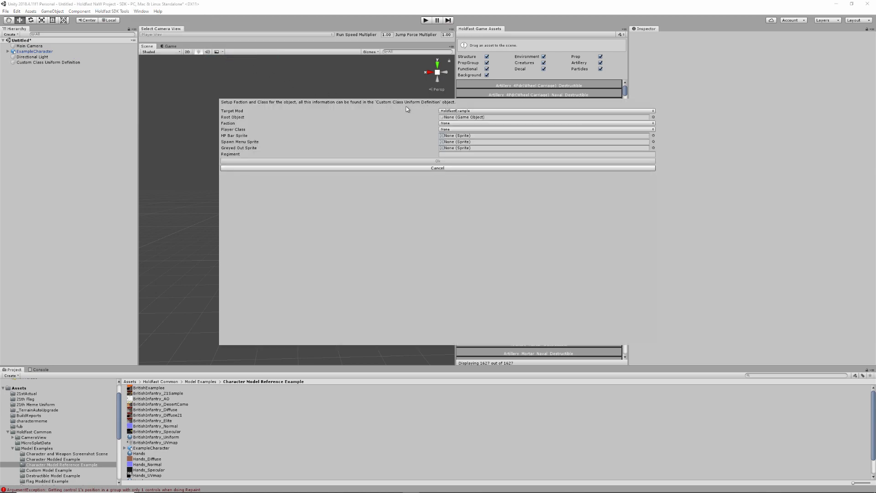
{"action": "scroll", "coordinate": [70, 396], "scroll_direction": "down", "scroll_amount": 2}
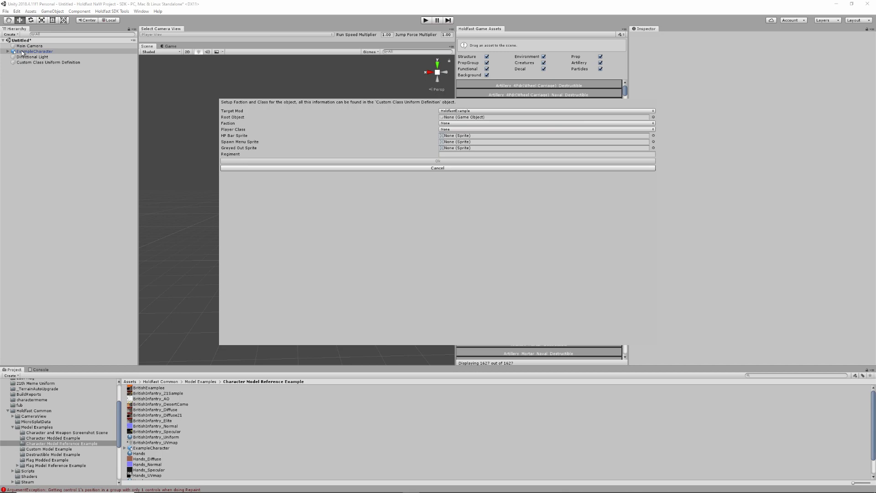
{"action": "left_click_drag", "start_coordinate": [22, 52], "coordinate": [463, 116]}
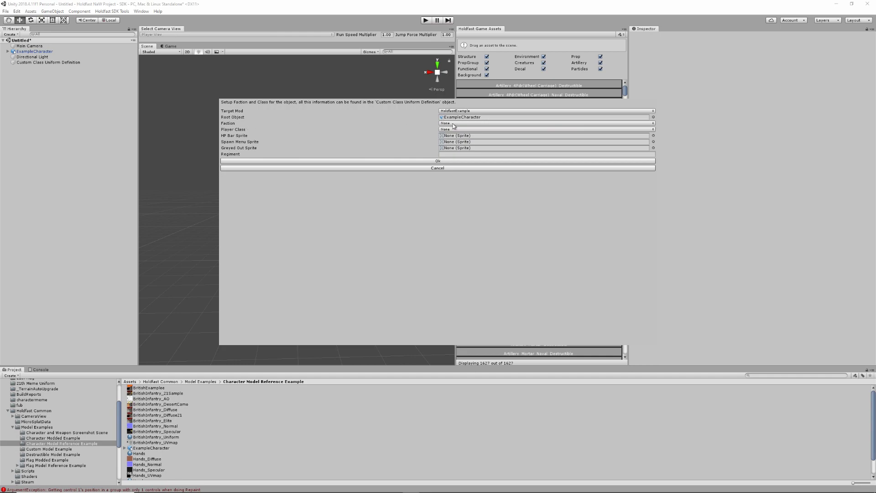
- Set the uniform to faction British, class Army Line Infantry, regiment 'Test', and confirm
{"action": "left_click", "coordinate": [454, 125]}
{"action": "left_click", "coordinate": [458, 138]}
{"action": "left_click", "coordinate": [457, 130]}
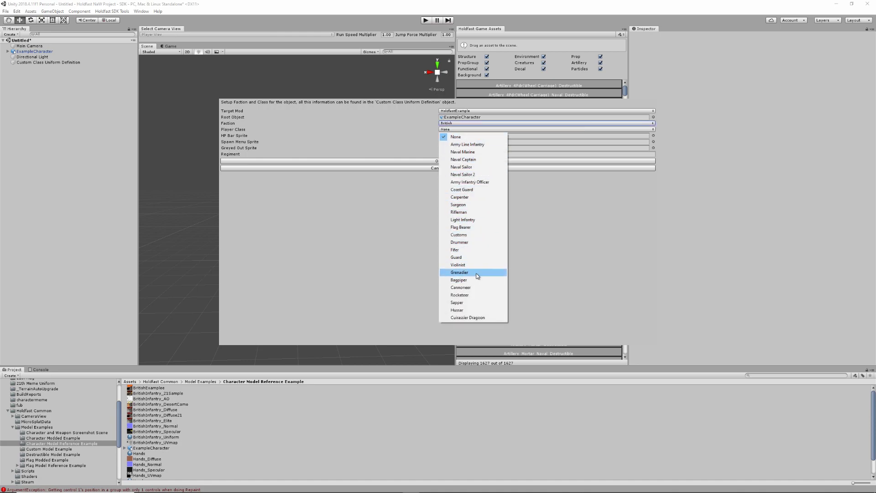
{"action": "left_click", "coordinate": [467, 144]}
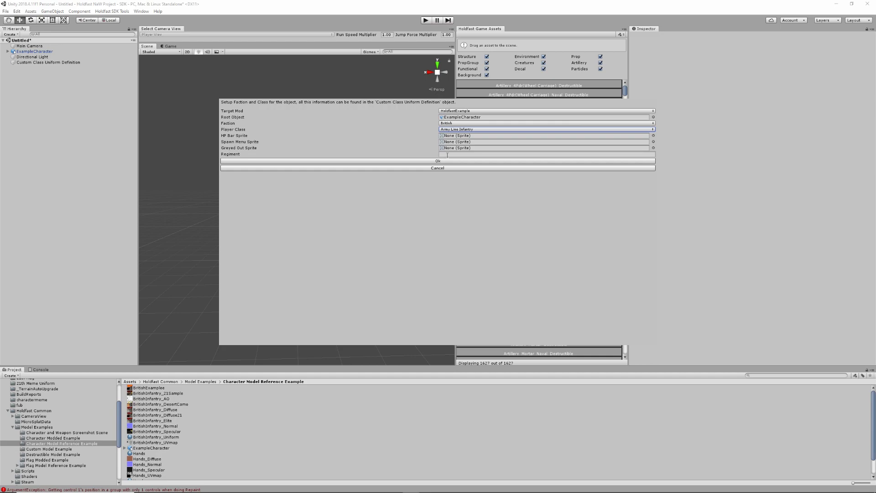
{"action": "left_click", "coordinate": [447, 155]}
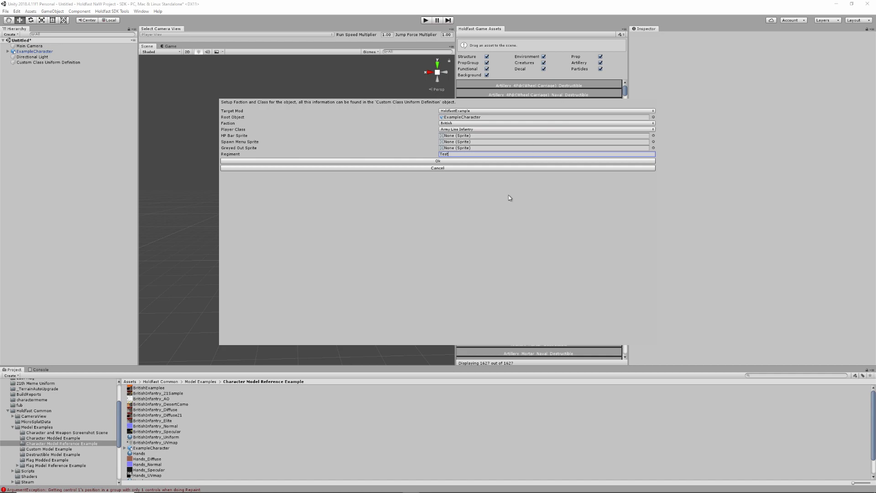
{"action": "left_click", "coordinate": [431, 160]}
- Dismiss the Files Setup reminder, run Setup Object, and acknowledge the faction/class reminder
{"action": "left_click_drag", "start_coordinate": [438, 225], "coordinate": [342, 145]}
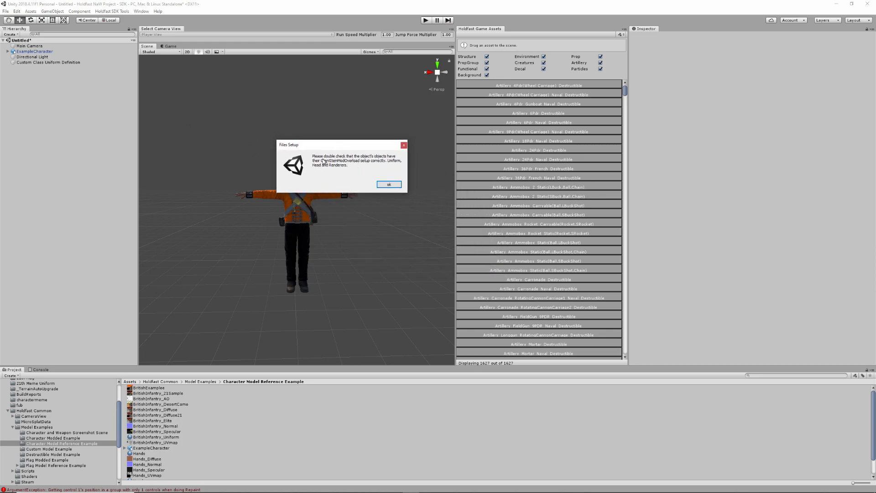
{"action": "left_click", "coordinate": [389, 185]}
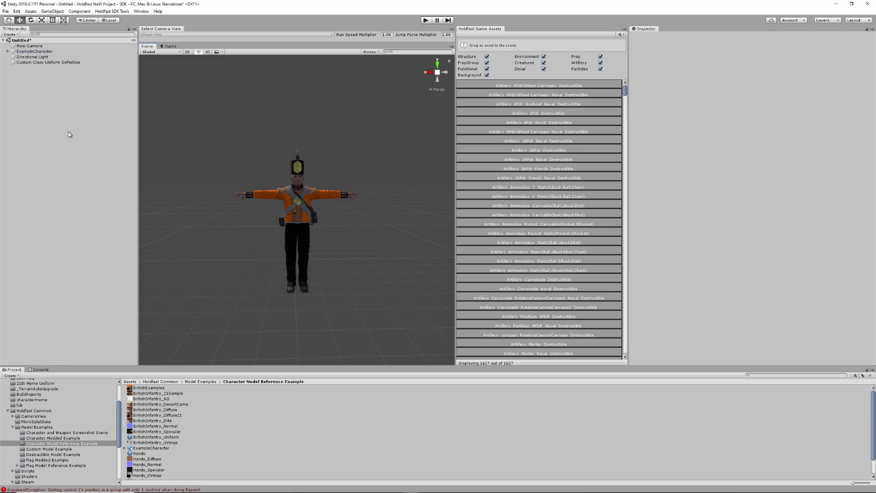
{"action": "left_click", "coordinate": [112, 12]}
{"action": "mouse_move", "coordinate": [135, 60]}
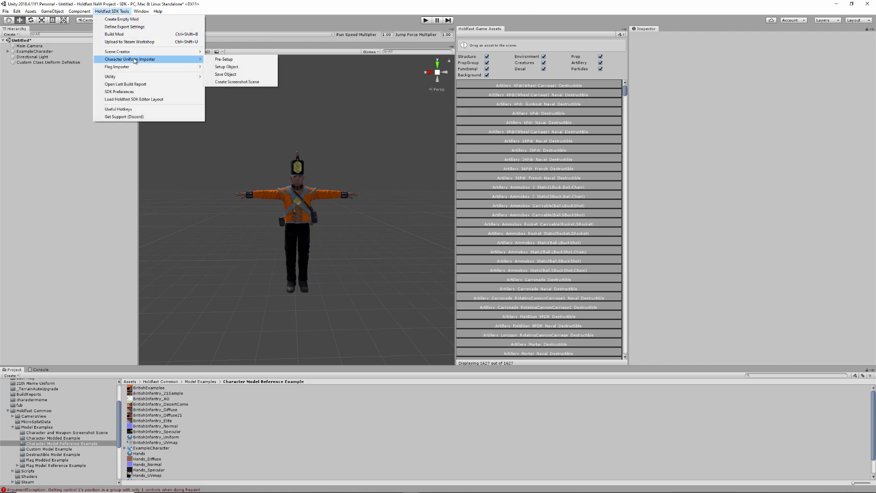
{"action": "left_click", "coordinate": [230, 67]}
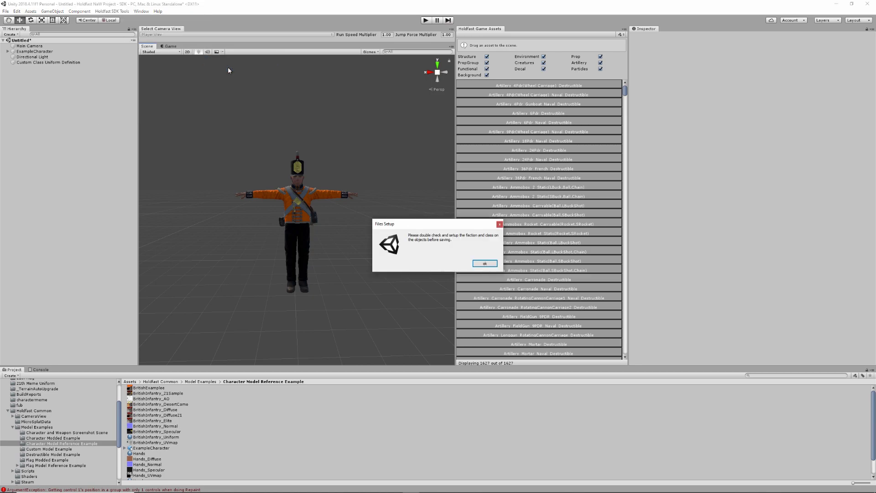
{"action": "left_click_drag", "start_coordinate": [452, 225], "coordinate": [299, 132]}
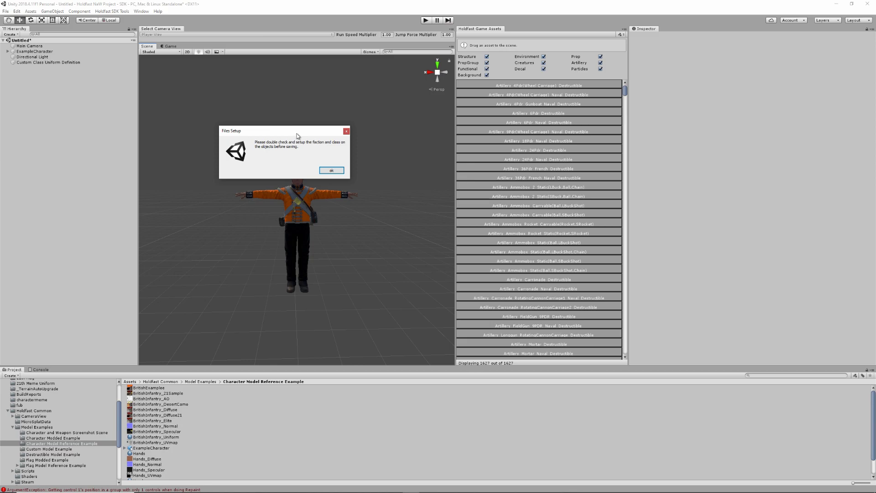
{"action": "left_click", "coordinate": [329, 171]}
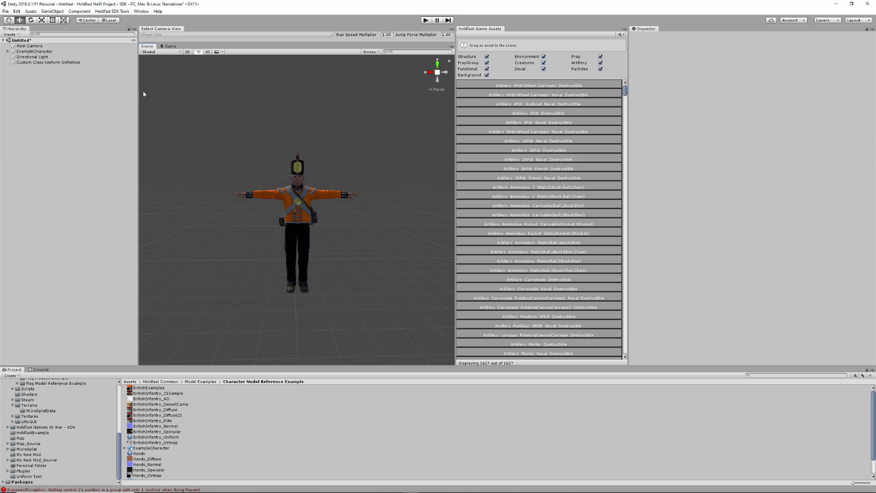
- Save the uniform with the importer's Save Object and acknowledge the Files Saved notice
{"action": "left_click", "coordinate": [112, 11]}
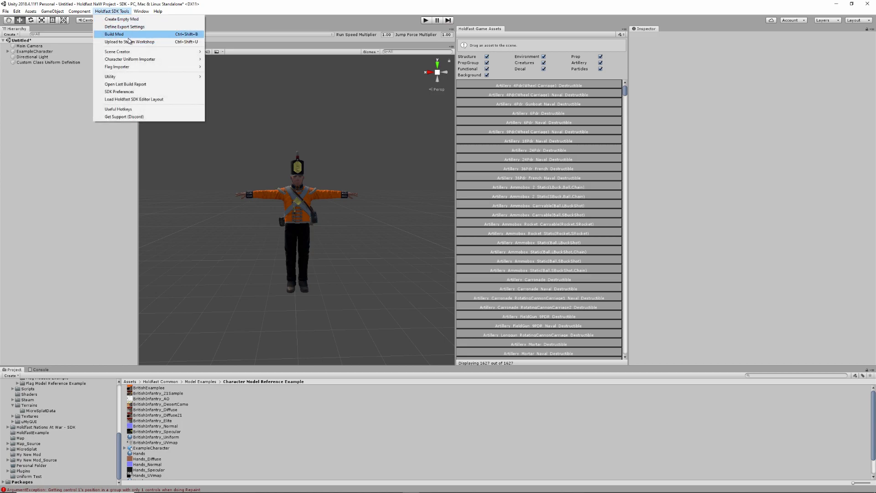
{"action": "mouse_move", "coordinate": [132, 62]}
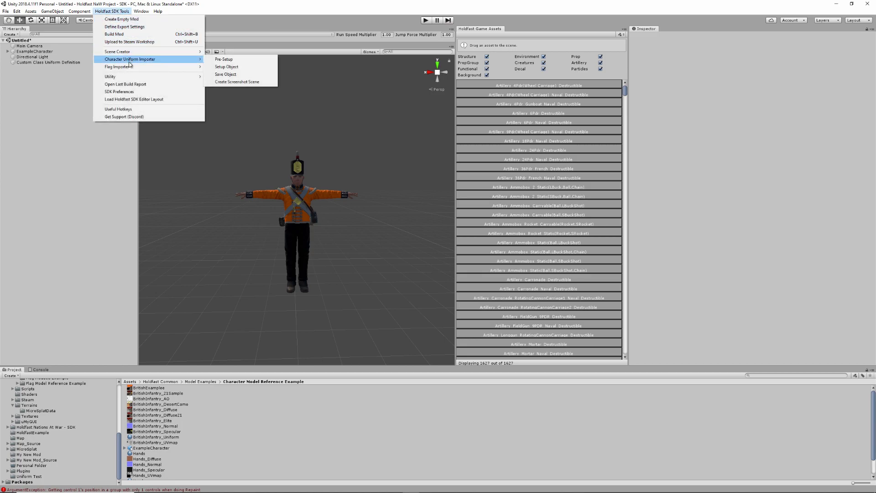
{"action": "left_click", "coordinate": [228, 74]}
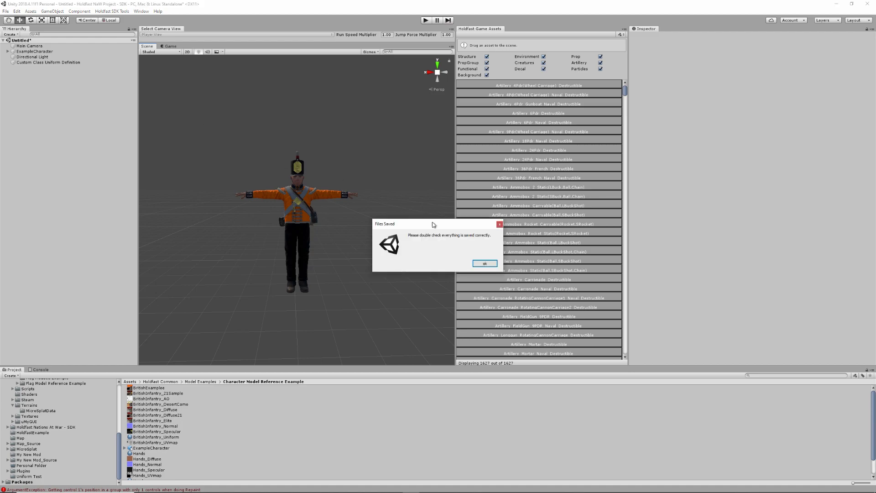
{"action": "left_click_drag", "start_coordinate": [462, 229], "coordinate": [305, 169]}
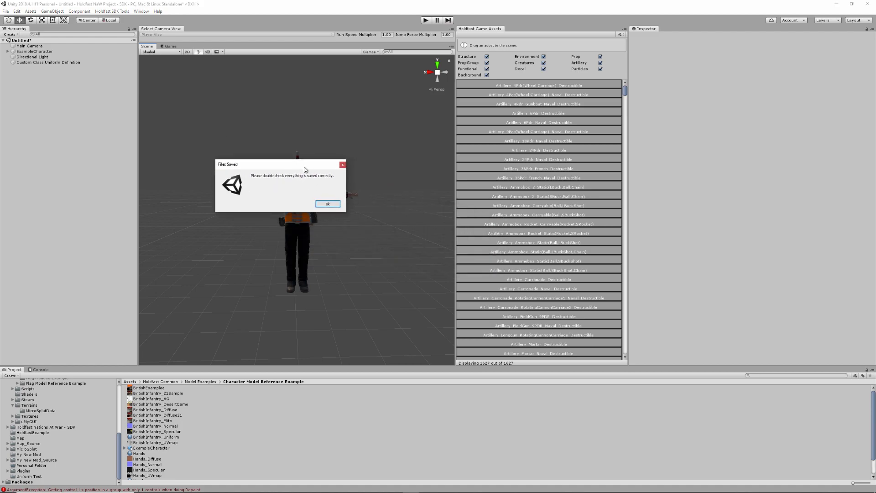
{"action": "left_click", "coordinate": [326, 205]}
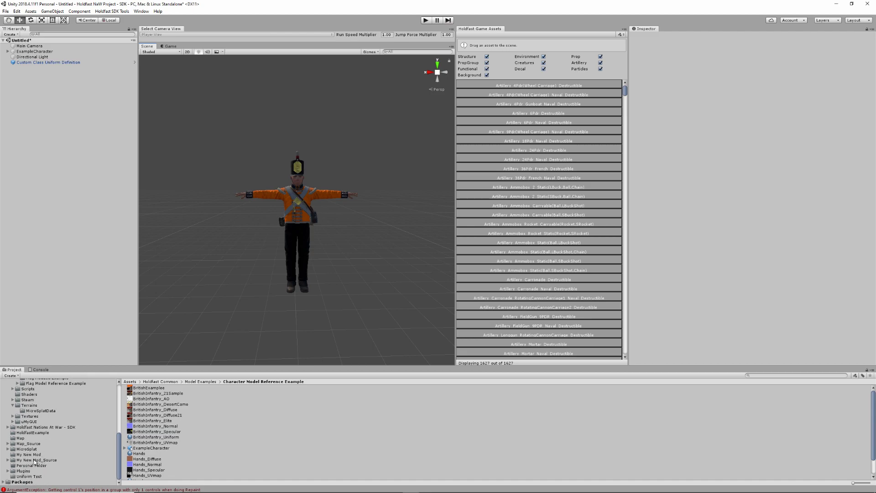
- Show the HoldfastExample folder's generated CustomUniformDefinition, Head and Uniform prefabs
{"action": "left_click", "coordinate": [32, 433]}
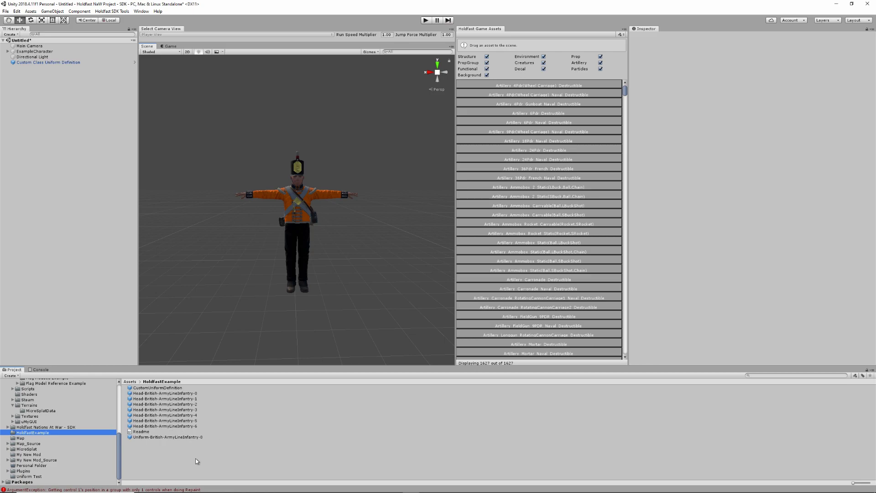
{"action": "left_click", "coordinate": [178, 466]}
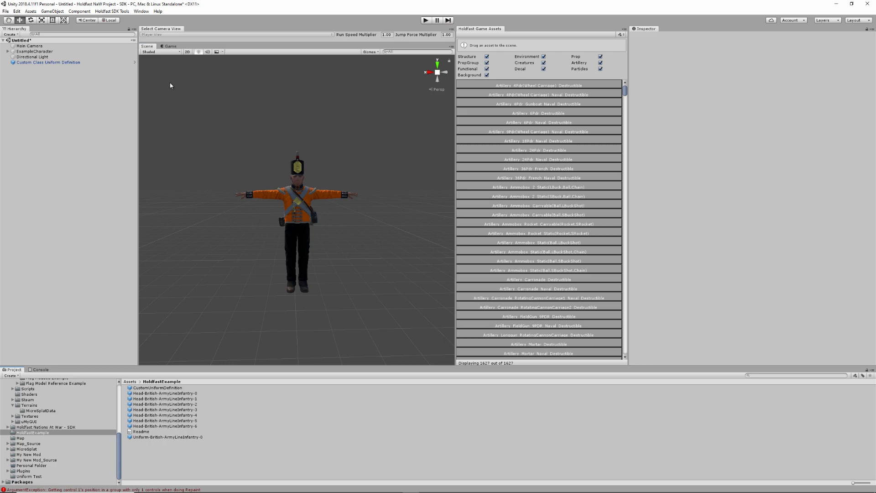
- Build the HoldfastExample mod into HoldfastExample.png and HoldfastExample.umod
{"action": "left_click", "coordinate": [118, 13]}
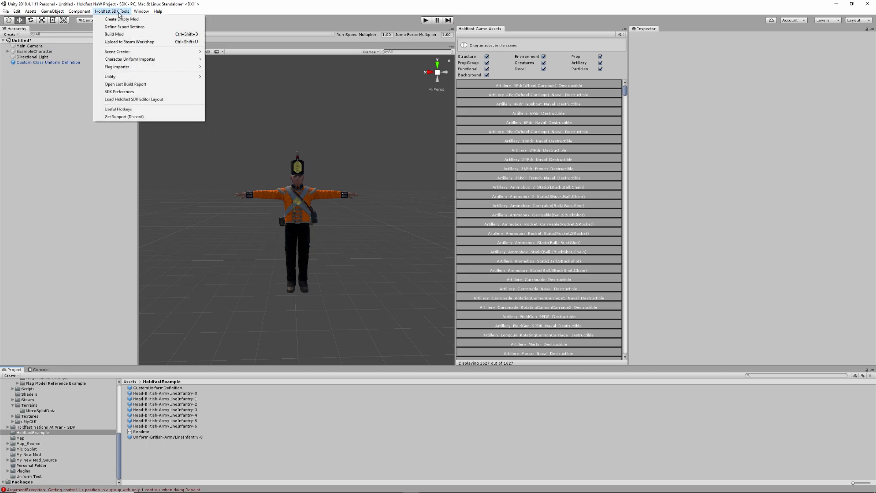
{"action": "mouse_move", "coordinate": [128, 55]}
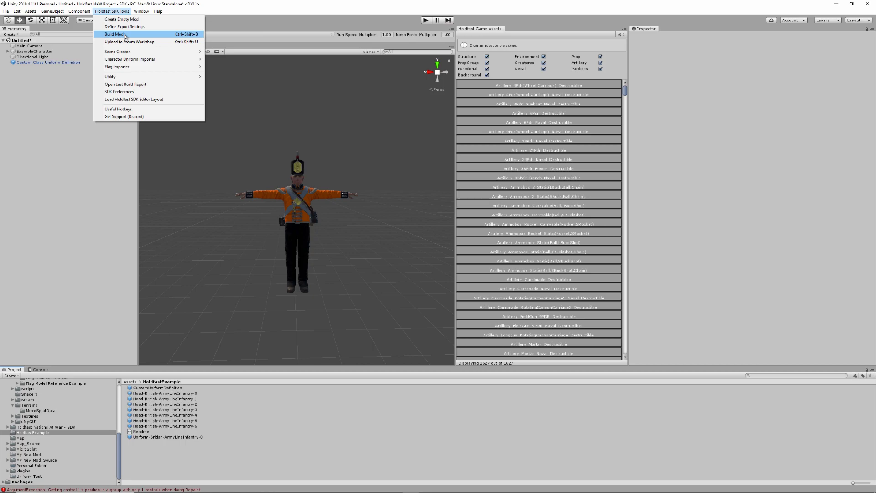
{"action": "left_click", "coordinate": [125, 36]}
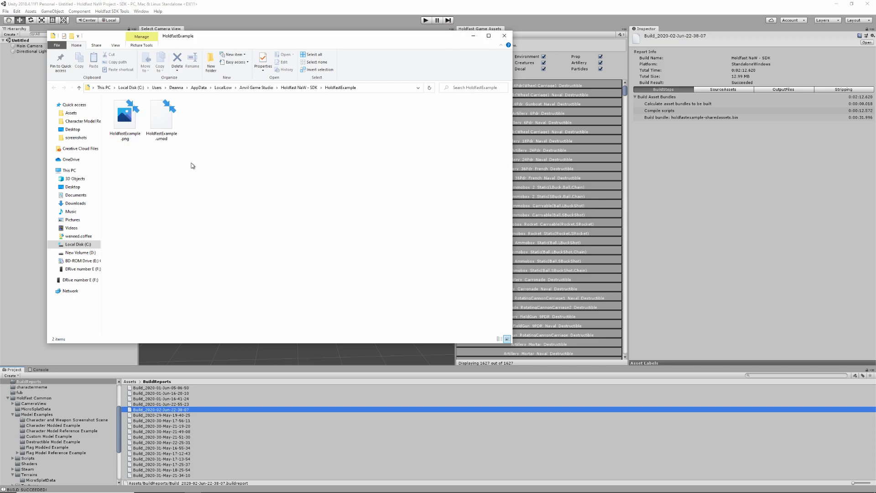
- Close the output folder, play the Steam Workshop upload scene, and start an upload
{"action": "left_click", "coordinate": [506, 36]}
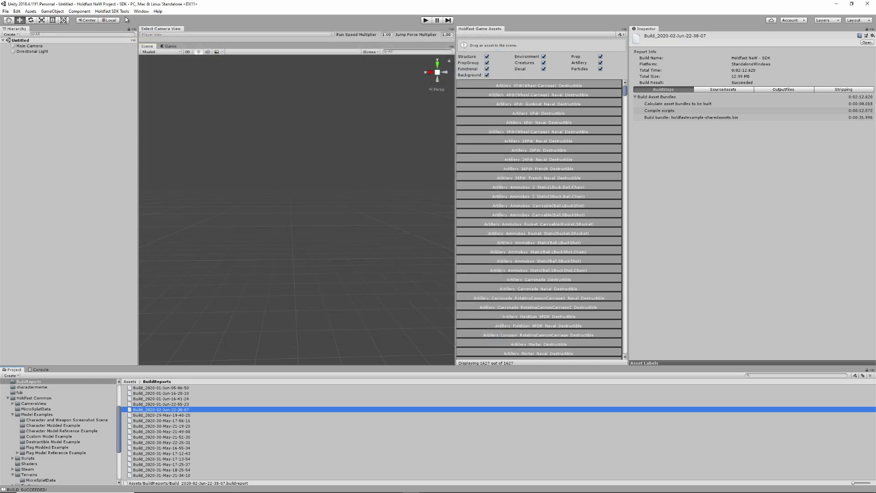
{"action": "left_click", "coordinate": [112, 11]}
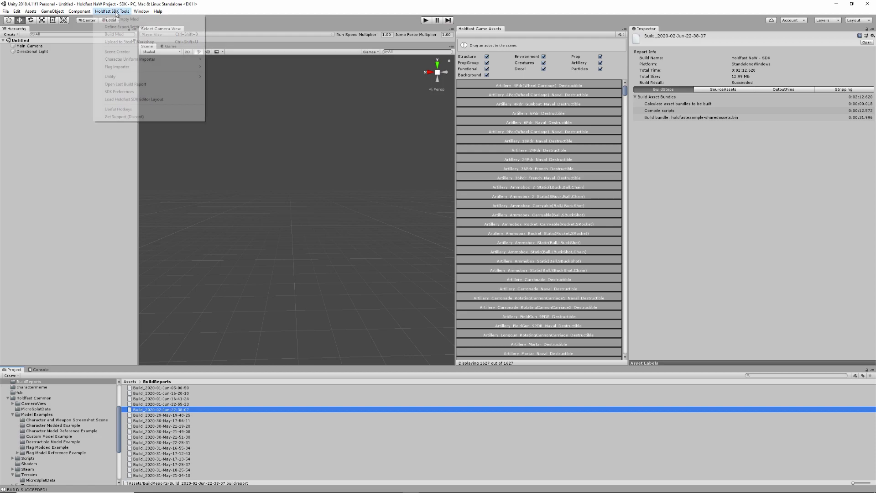
{"action": "left_click", "coordinate": [140, 45]}
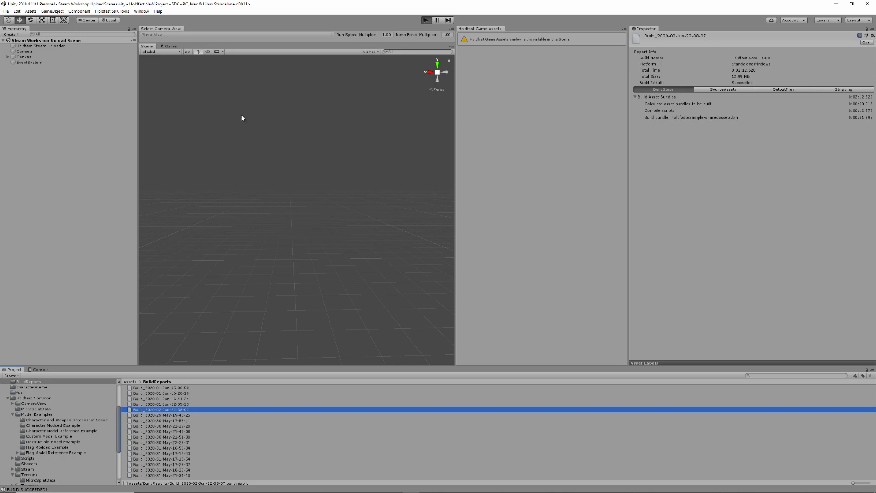
{"action": "key", "text": "ctrl+p"}
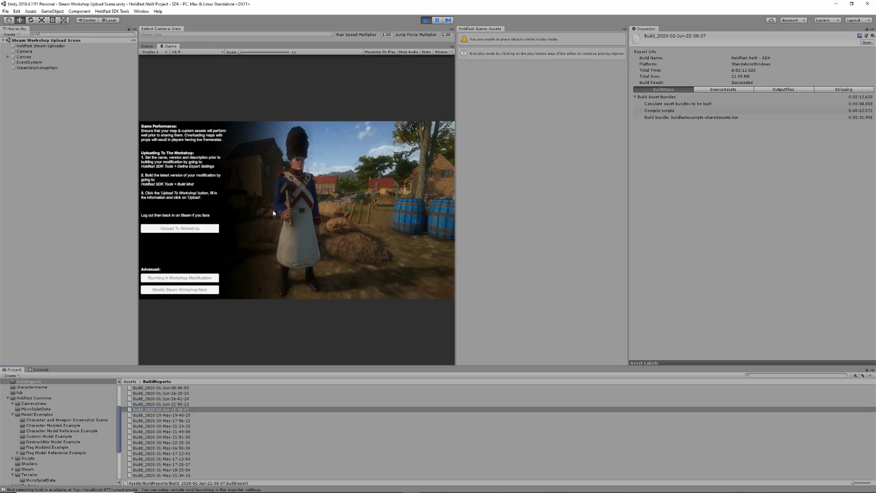
{"action": "left_click", "coordinate": [201, 229]}
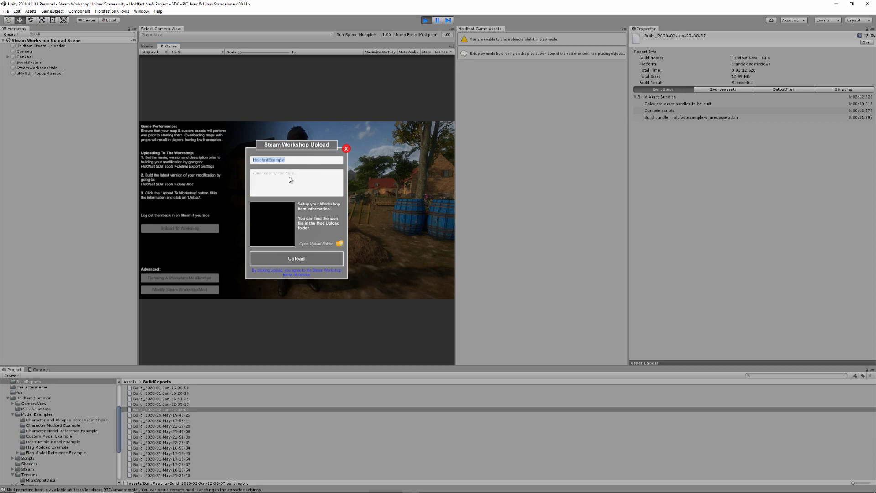
- Open the mod's upload folder and place its Explorer window beside the upload form
{"action": "left_click", "coordinate": [291, 163]}
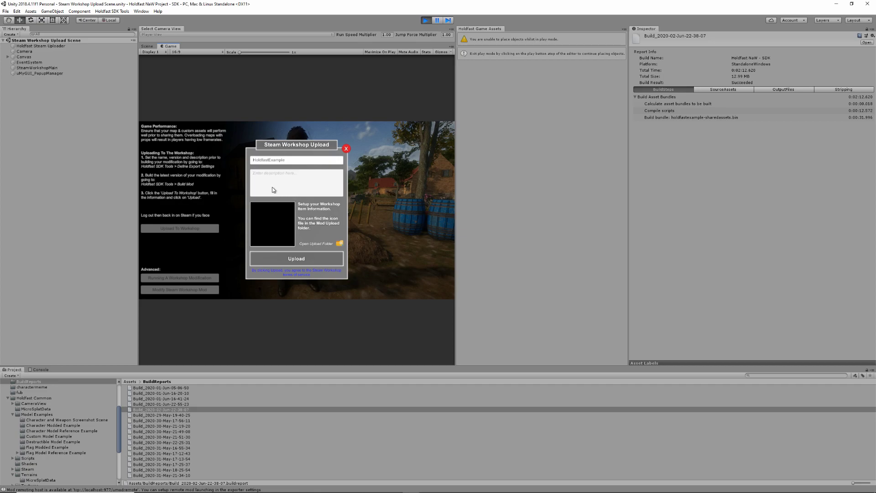
{"action": "left_click", "coordinate": [340, 243]}
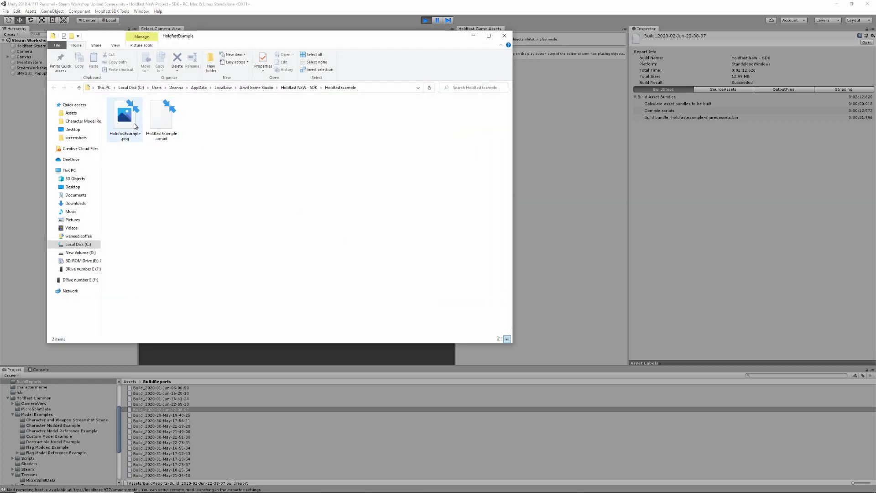
{"action": "left_click_drag", "start_coordinate": [416, 31], "coordinate": [797, 115]}
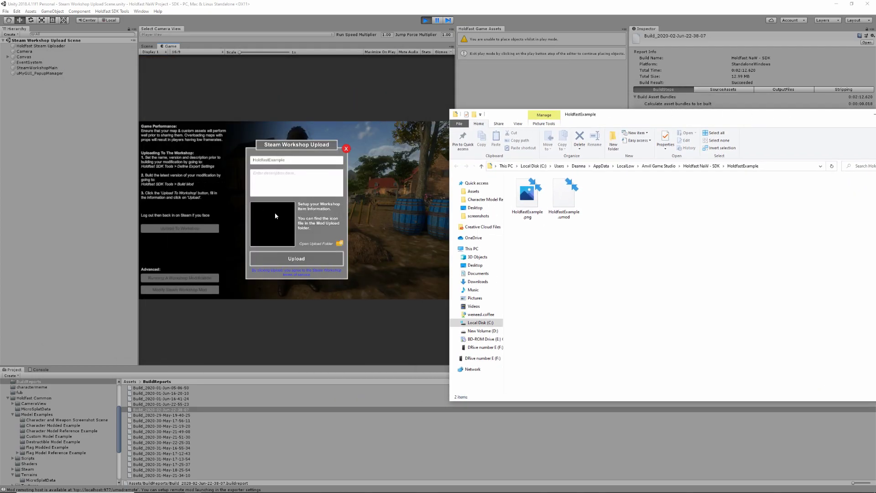
{"action": "left_click_drag", "start_coordinate": [652, 117], "coordinate": [590, 116]}
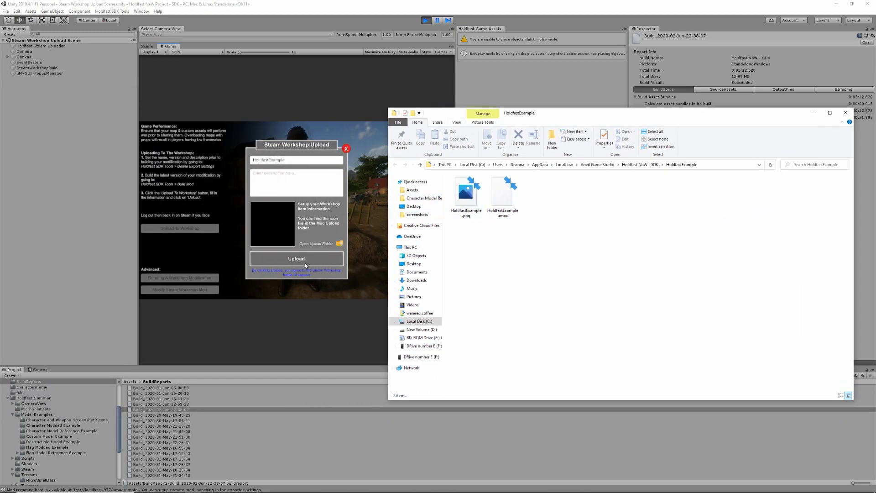